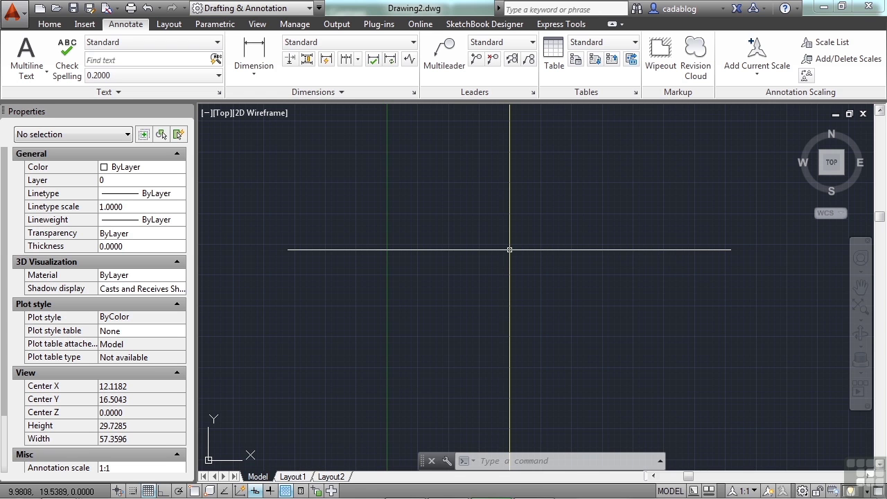
- Start inserting an empty table in the Standard table style and set its data rows to 4
text(TABLE)
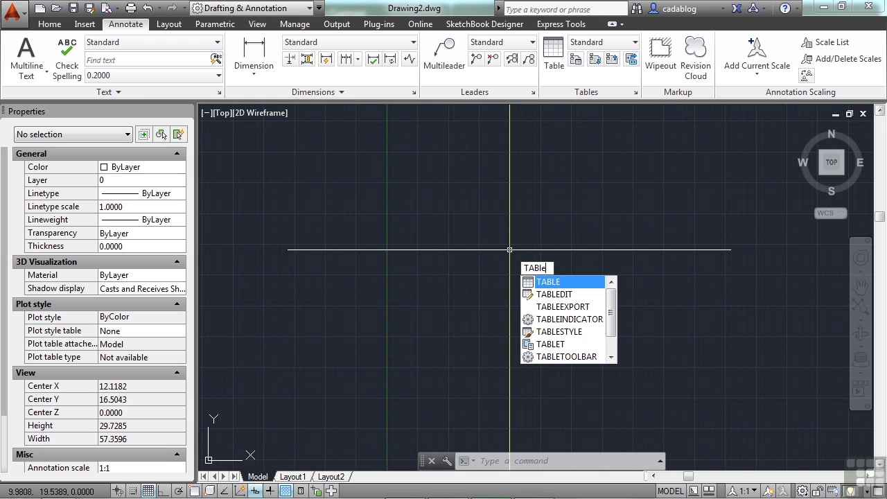
key(Escape)
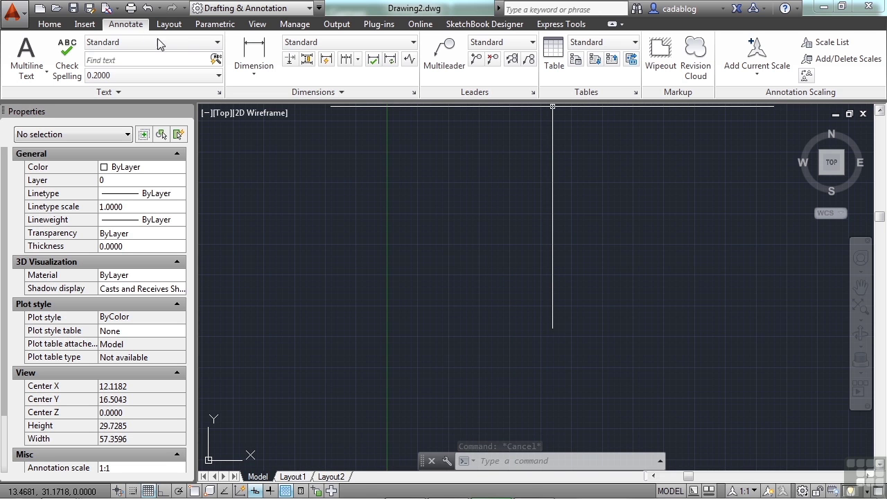
click(559, 56)
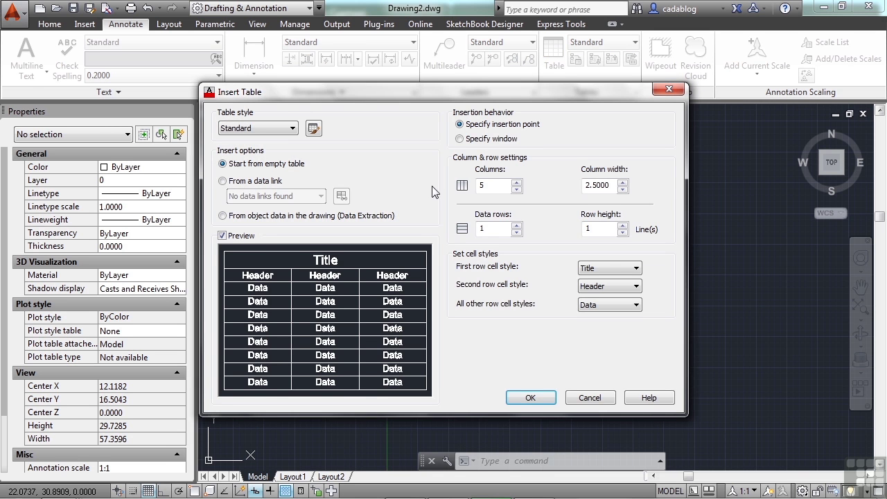
drag(433, 92, 442, 87)
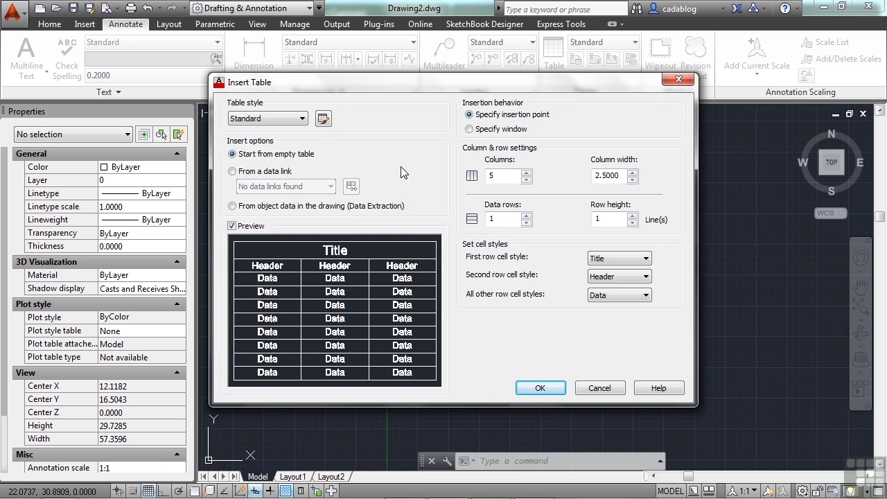
click(303, 119)
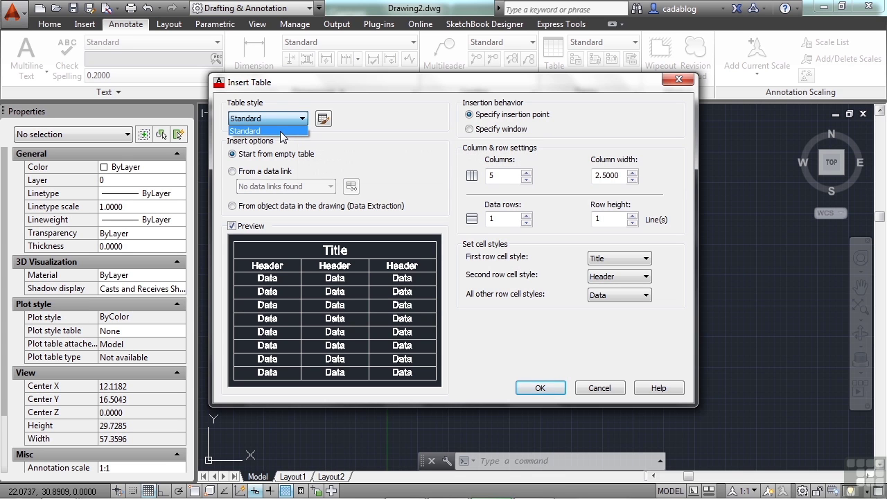
click(282, 131)
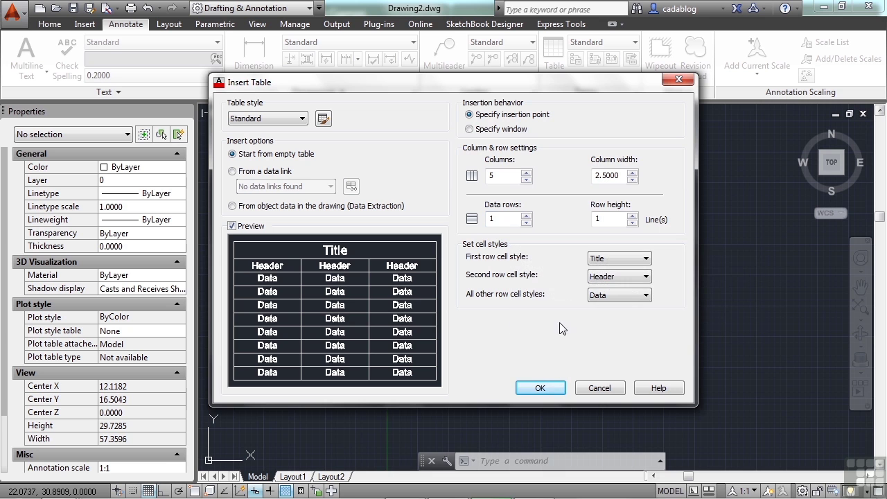
double_click(496, 219)
click(527, 223)
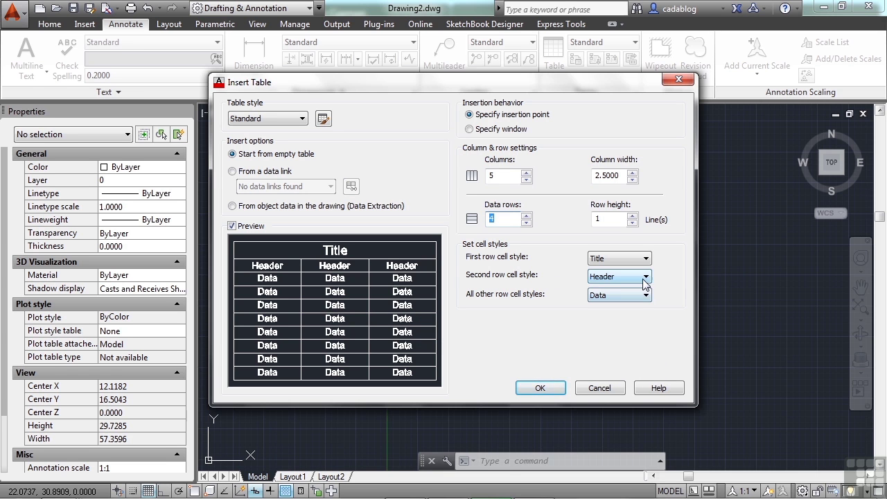
- Try Header and Data as the first row cell style, Data for the second row, and Title for all other rows
click(645, 260)
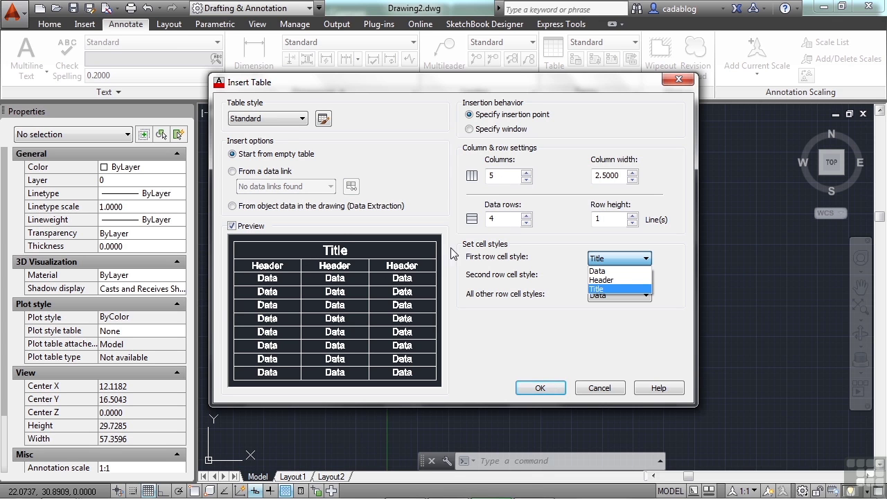
click(617, 280)
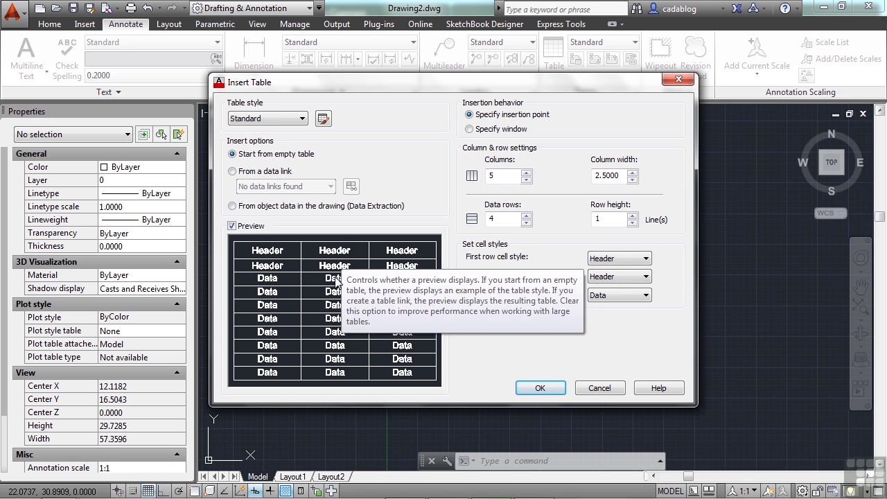
click(630, 259)
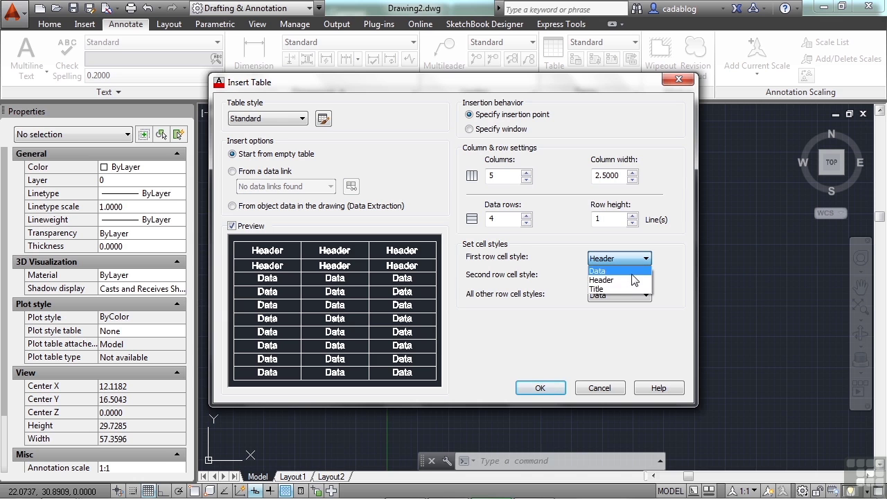
click(631, 271)
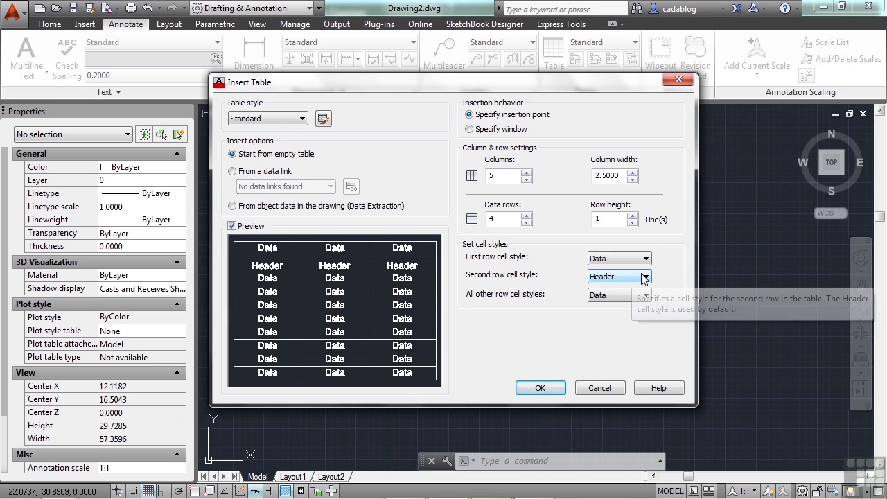
click(635, 277)
click(628, 291)
click(627, 296)
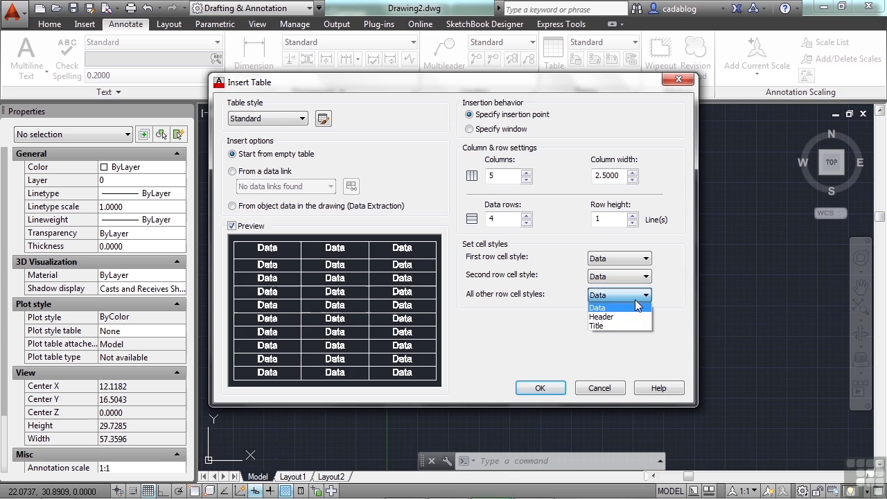
click(629, 325)
- Restore the cell styles to Data for all other rows, Title for the first row and Header for the second row
click(644, 296)
click(624, 307)
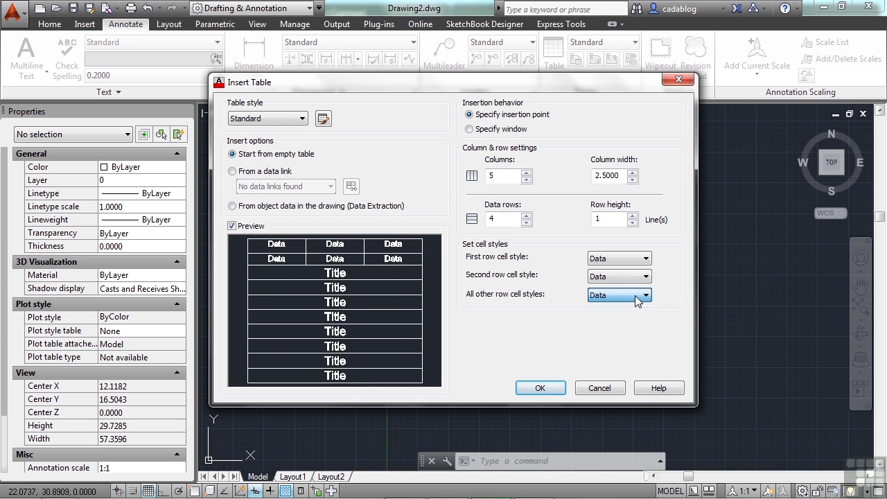
click(640, 259)
click(621, 290)
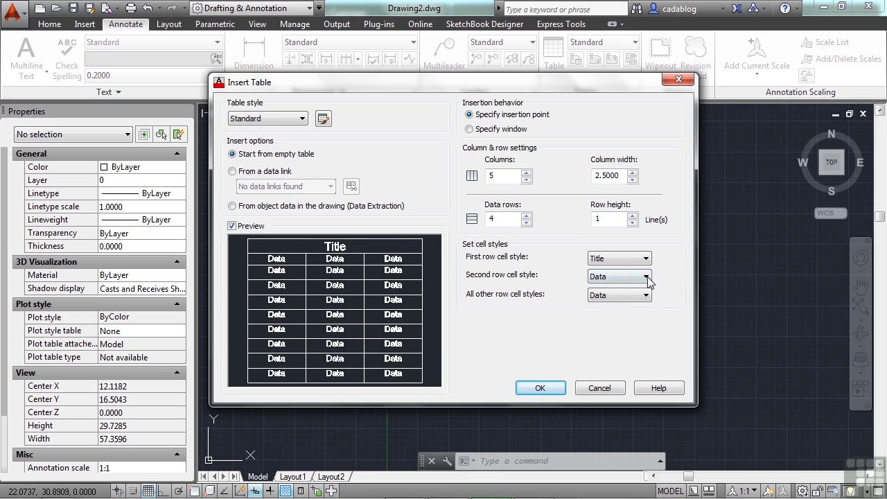
click(645, 276)
click(634, 297)
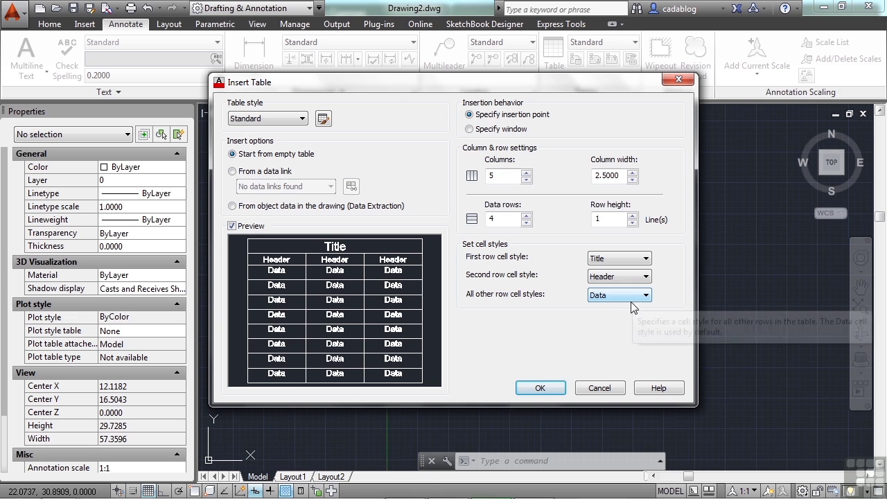
- Set the second row cell style to Data and the first to Header, and place the table in the drawing
click(635, 277)
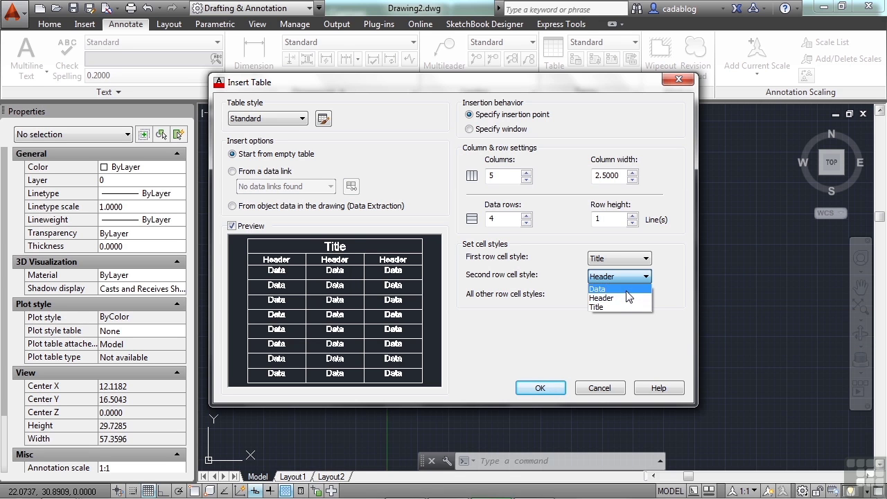
click(628, 289)
click(639, 260)
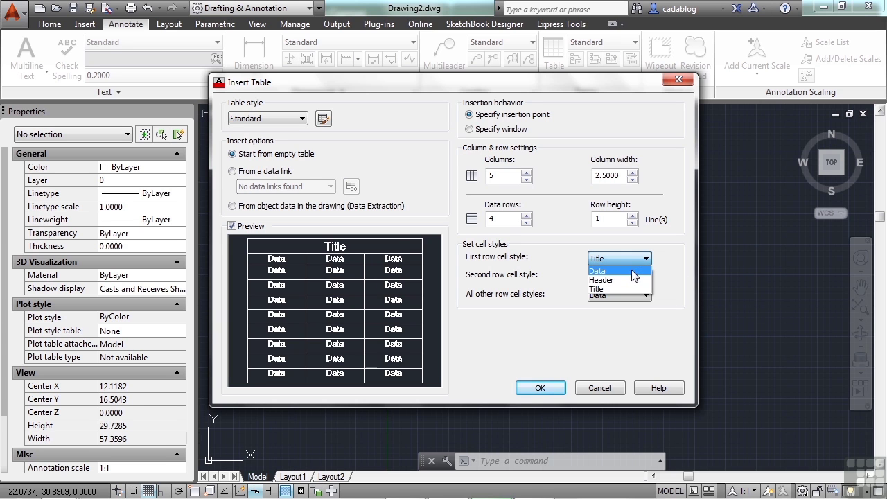
click(632, 280)
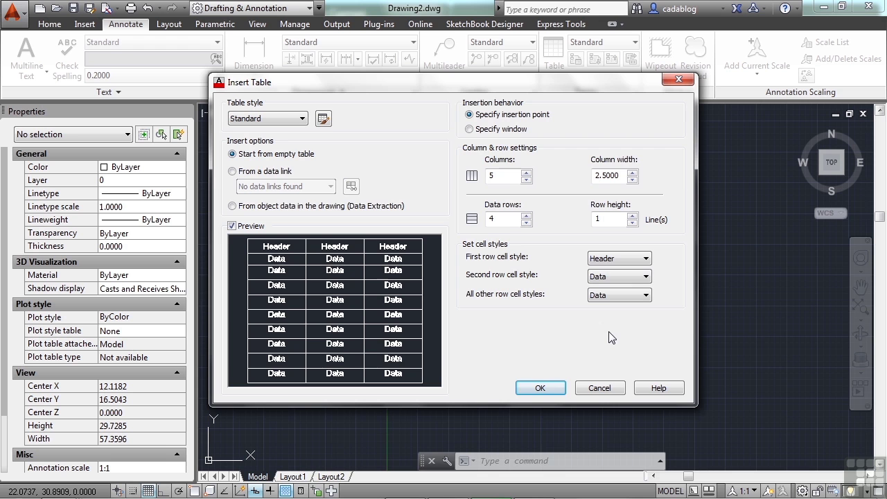
click(541, 387)
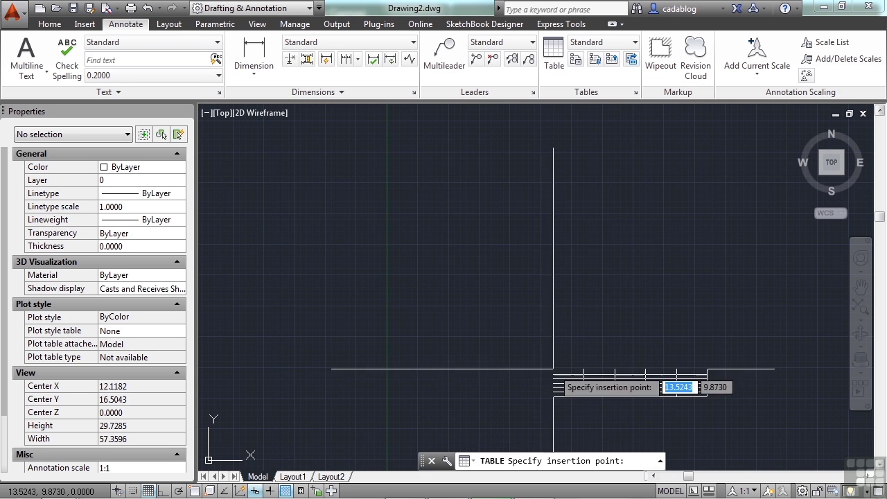
click(430, 215)
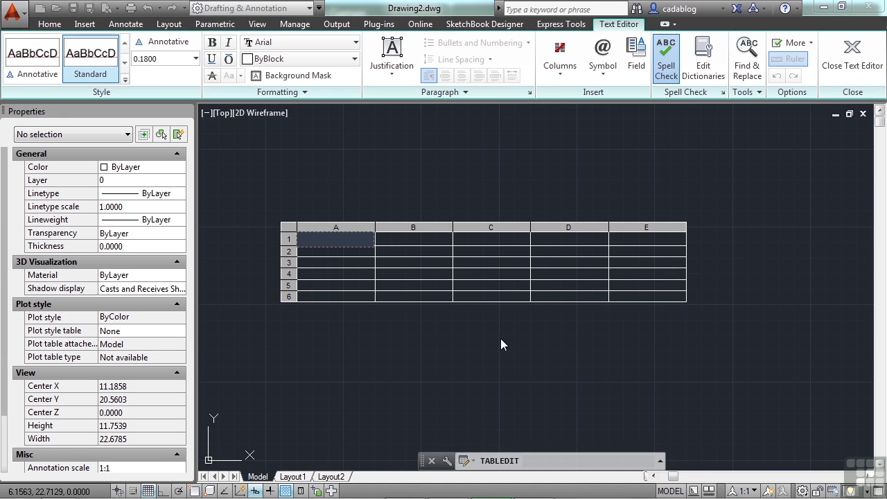
- Enter Col 1 in cell A1 and Col 2 in cell B1 of the new table
text(Col 1)
key(Tab)
text(Col 2)
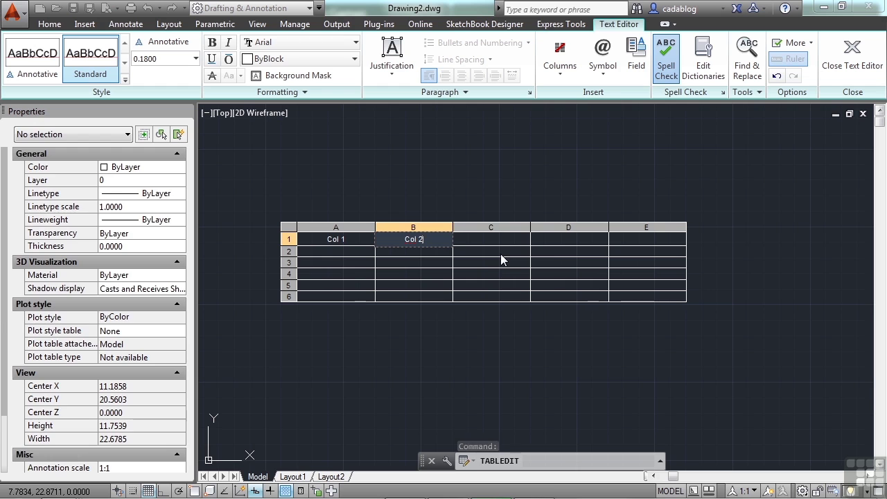
key(Tab)
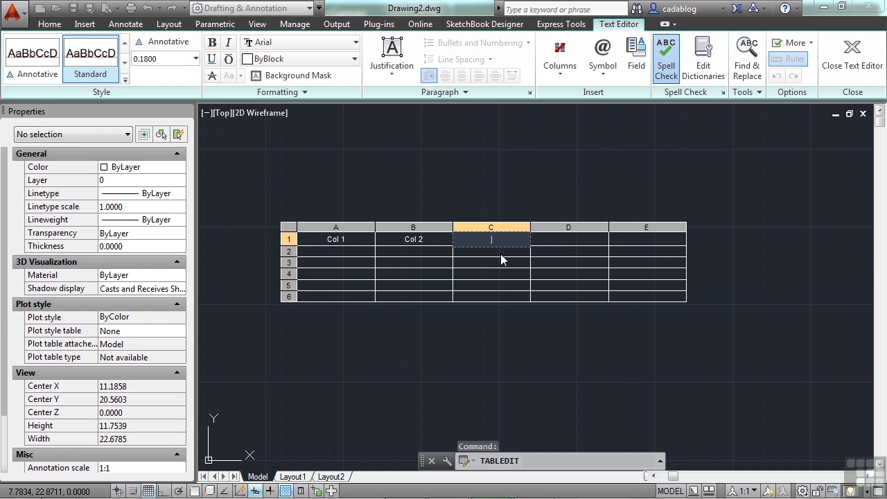
- Move through the table cells, leave text editing, and examine individual cells and the cell locking options for cell A1
key(Down)
key(Left)
key(Left)
key(Down)
key(Down)
key(Down)
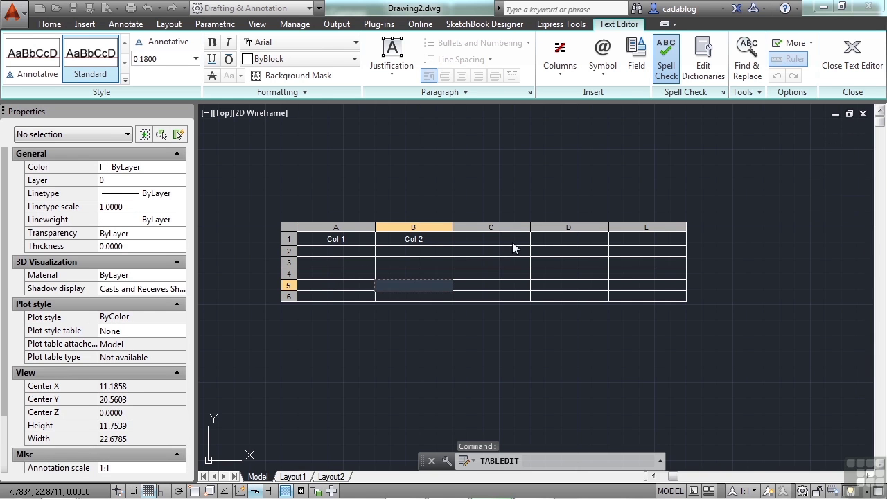
key(Escape)
click(546, 261)
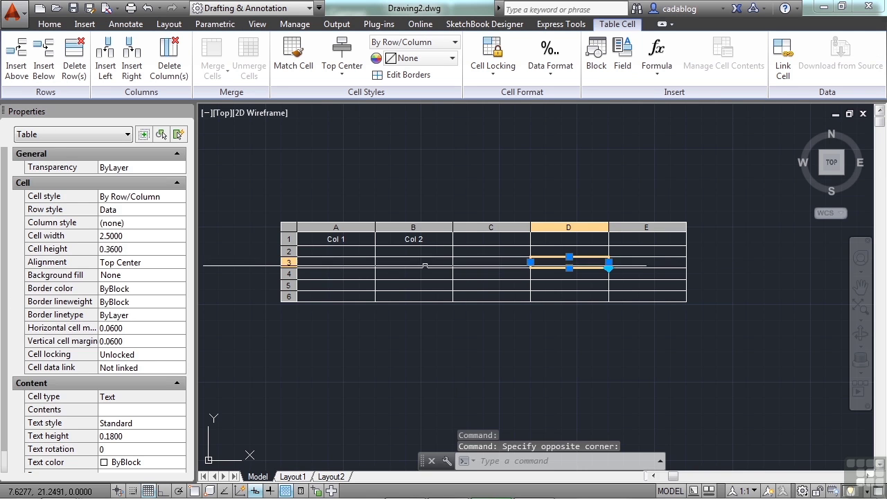
click(413, 262)
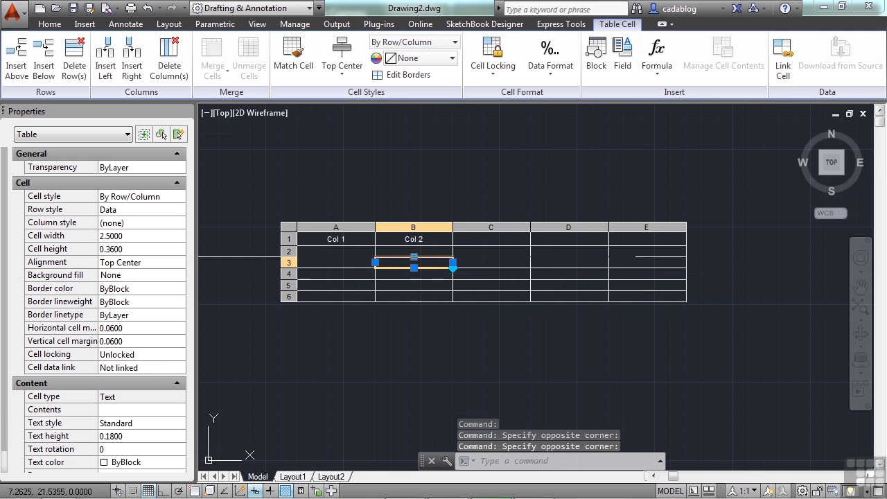
click(355, 241)
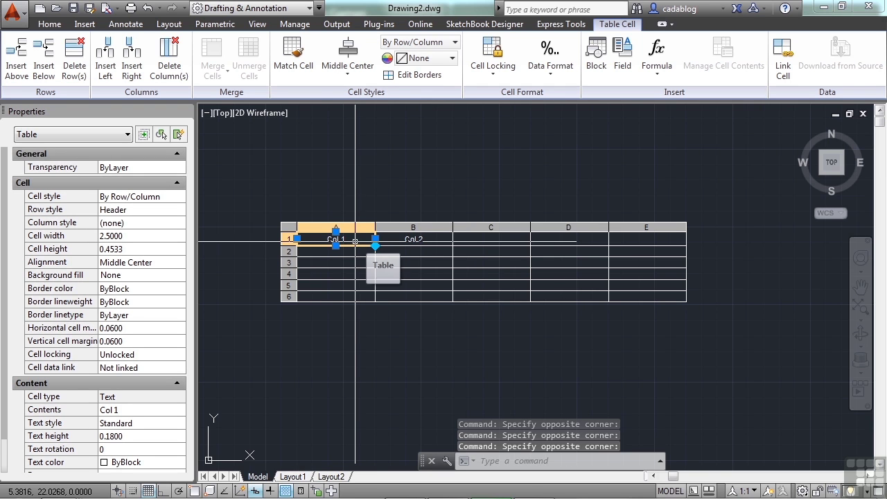
click(504, 78)
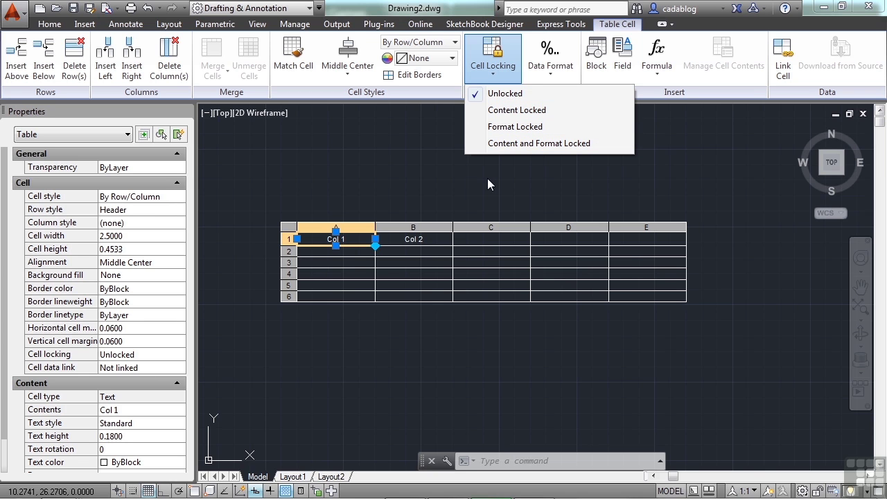
- Set the justification of the Col 1 text in cell A1 to Top Left
double_click(351, 238)
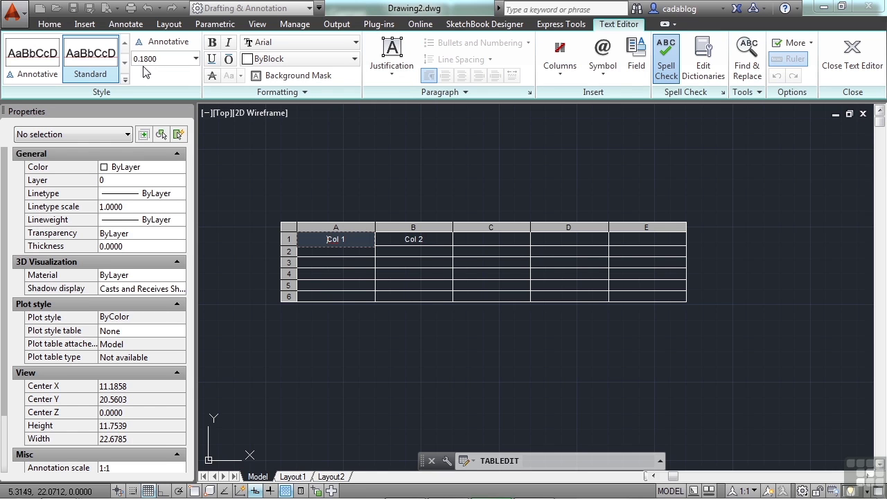
click(401, 75)
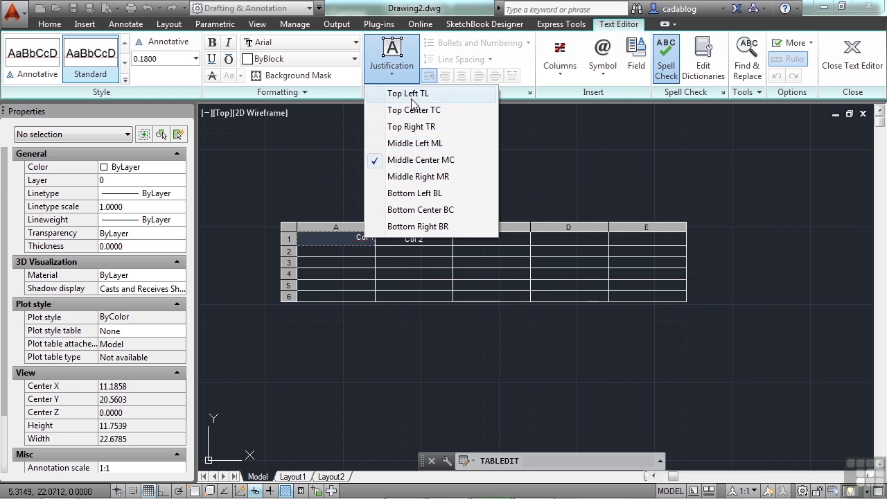
click(409, 94)
scroll(323, 244, up, 2)
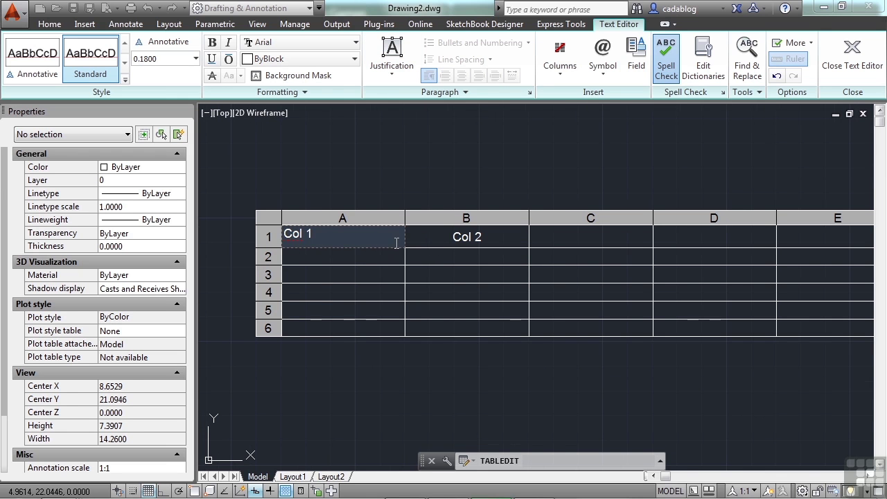
scroll(396, 243, down, 2)
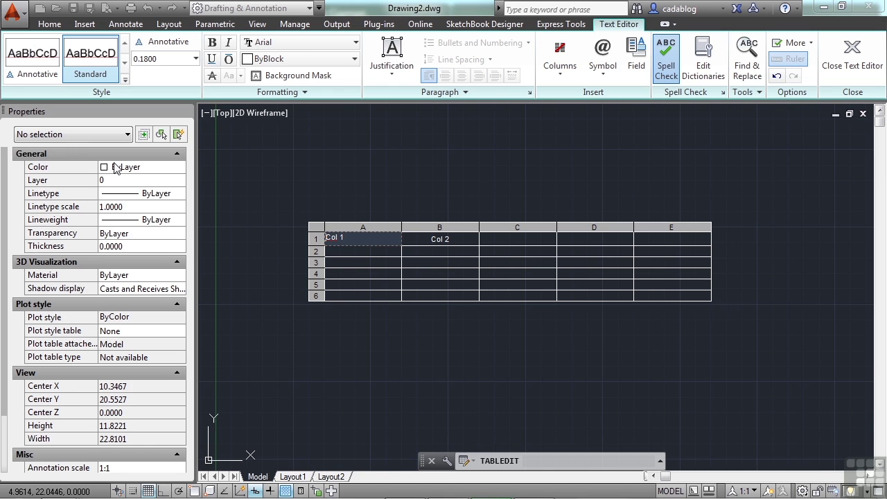
- Finish editing the text, select all cells from E6 to A1, and set their alignment to Middle Center
click(664, 292)
click(665, 296)
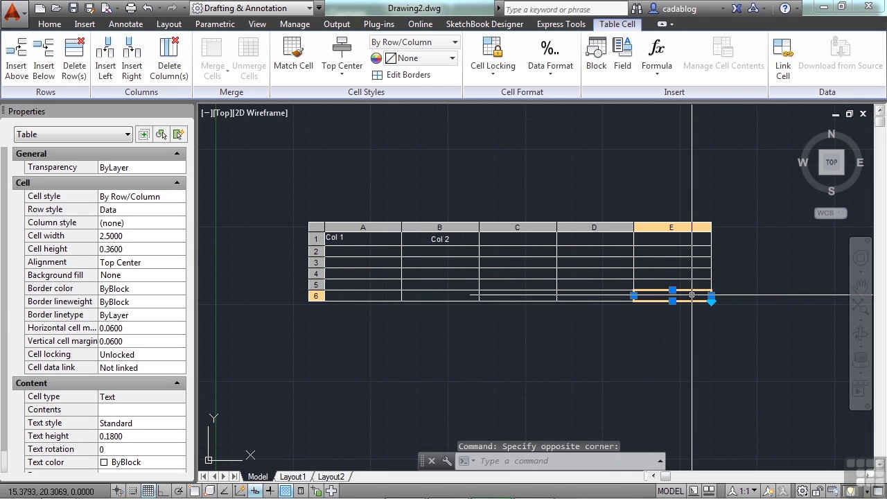
click(375, 238)
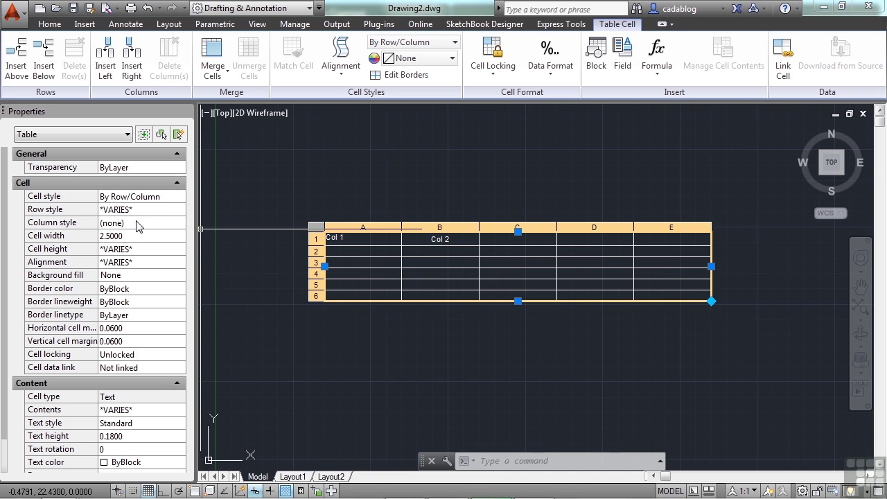
click(132, 264)
click(146, 262)
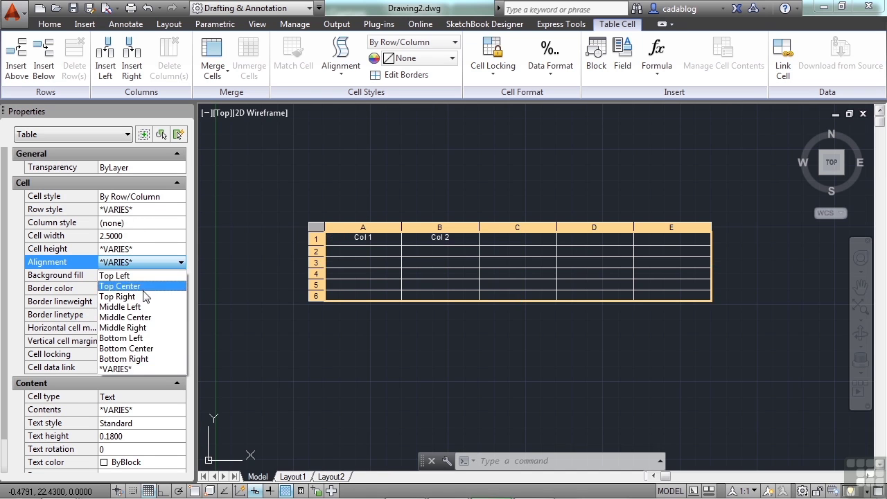
click(132, 317)
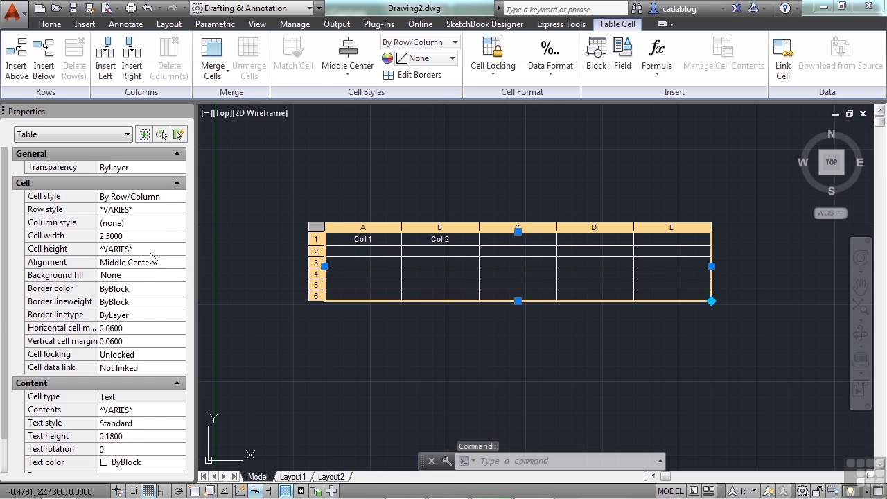
- Try a yellow background fill on all selected table cells, and set the fill to Red
click(142, 278)
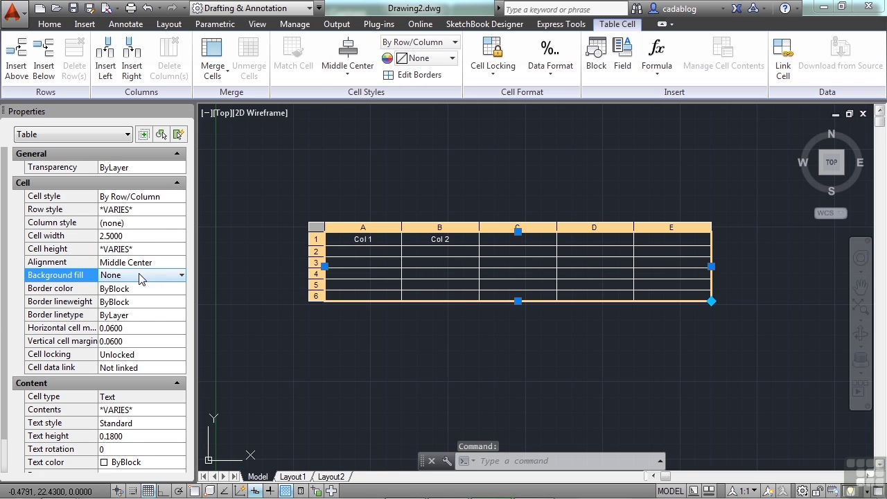
click(164, 277)
click(147, 305)
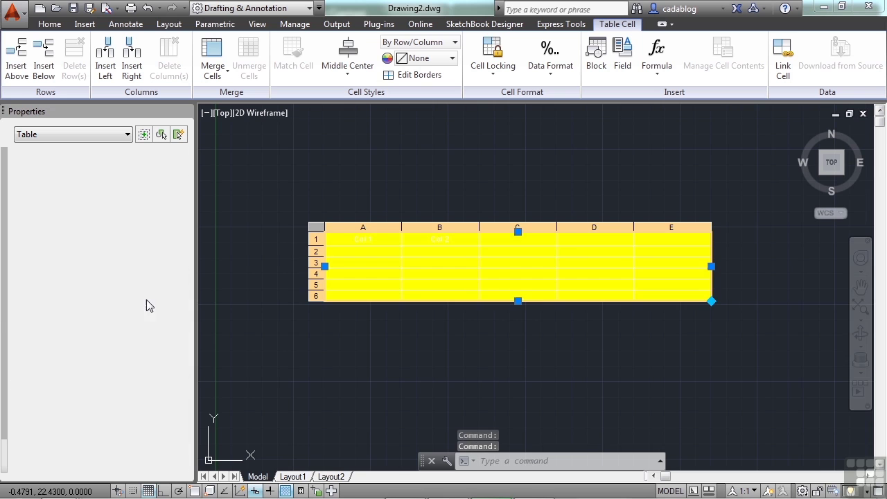
click(159, 280)
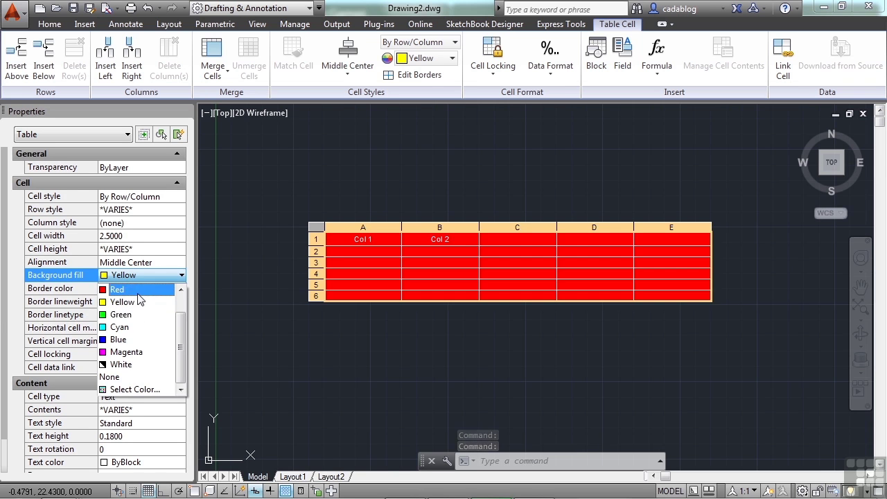
click(118, 289)
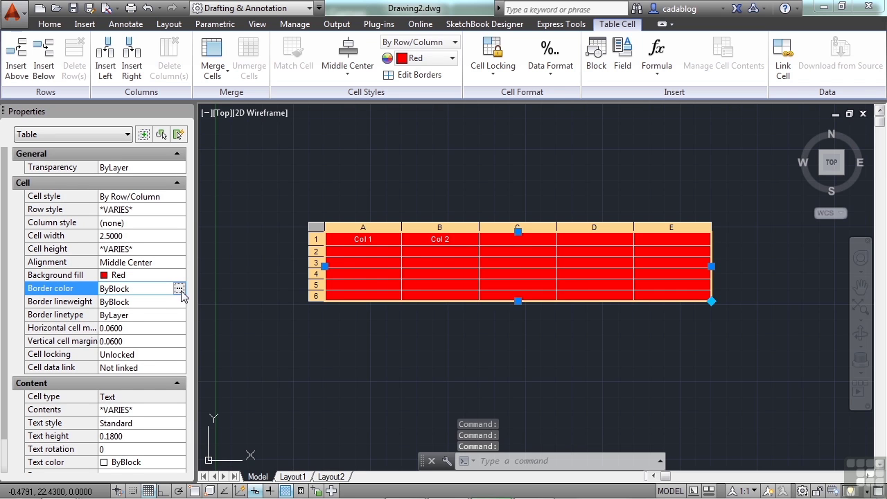
- Set the border color of all selected cells to Blue on both the inside and outside borders, and deselect the table
click(179, 289)
drag(442, 74, 202, 51)
click(258, 176)
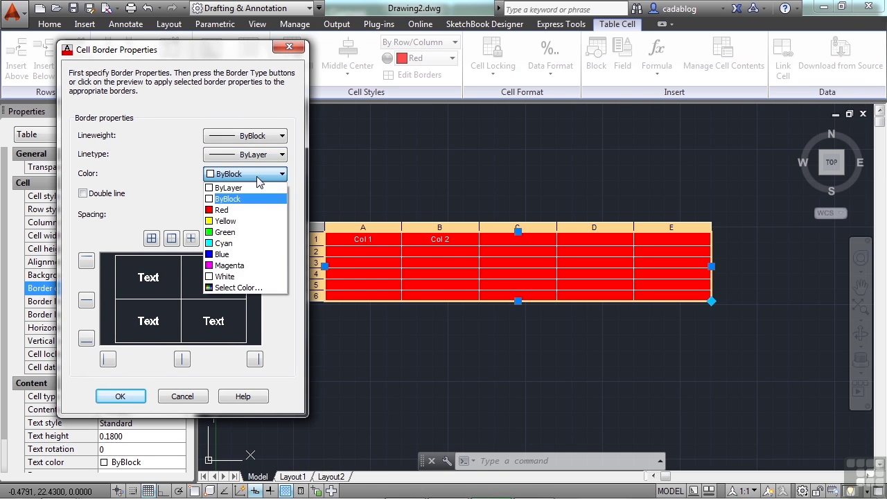
click(234, 255)
click(192, 239)
click(171, 239)
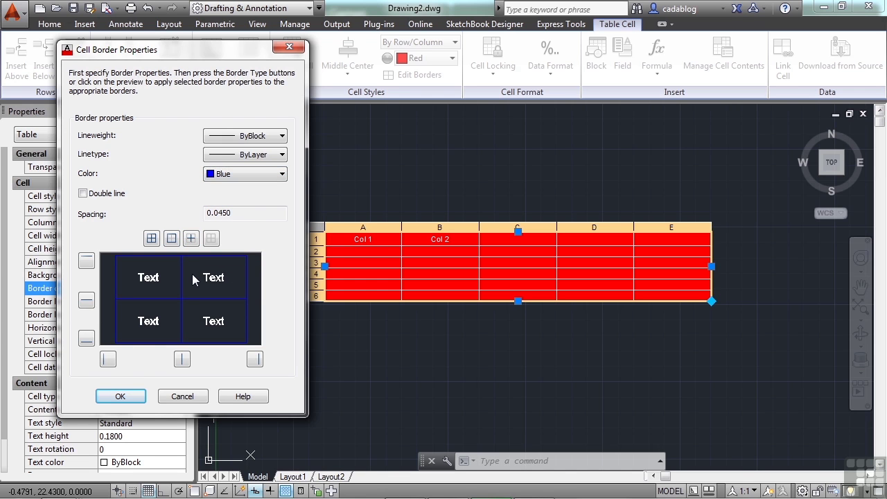
click(121, 397)
key(Escape)
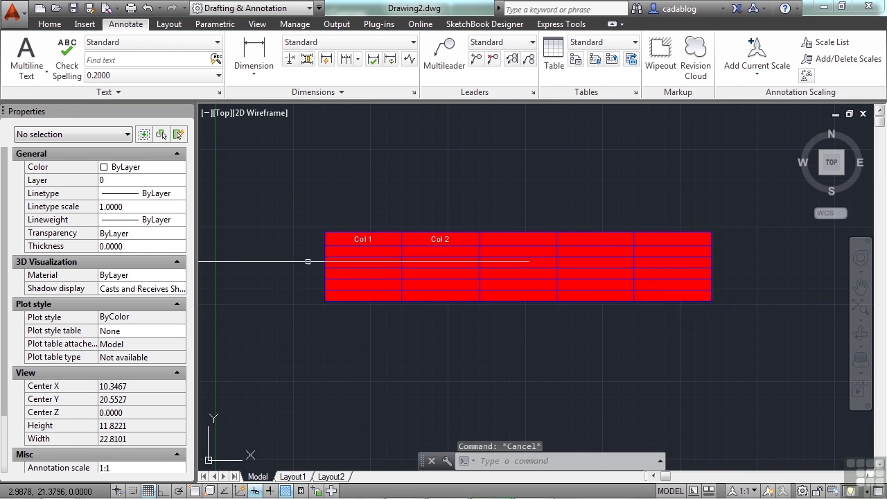
- Select the whole table and stretch its rows downward to a table height of about 4.41
scroll(318, 258, up, 4)
scroll(333, 194, down, 2)
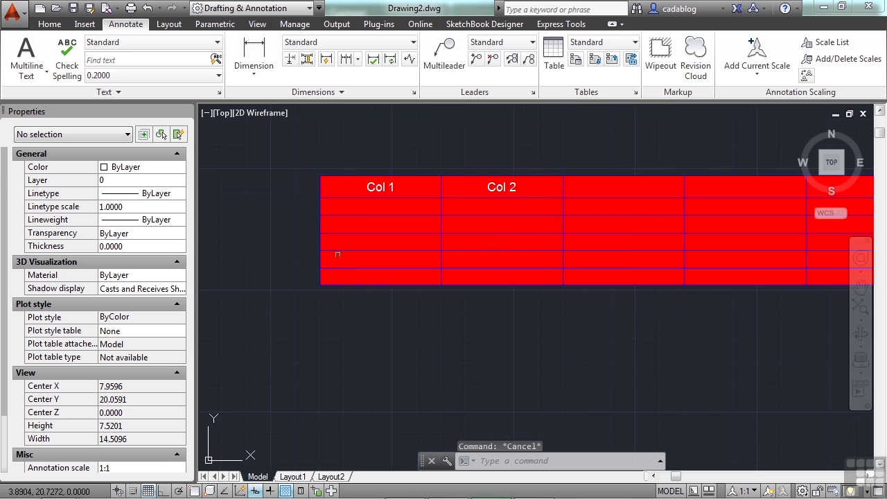
scroll(337, 255, down, 2)
click(388, 208)
click(386, 208)
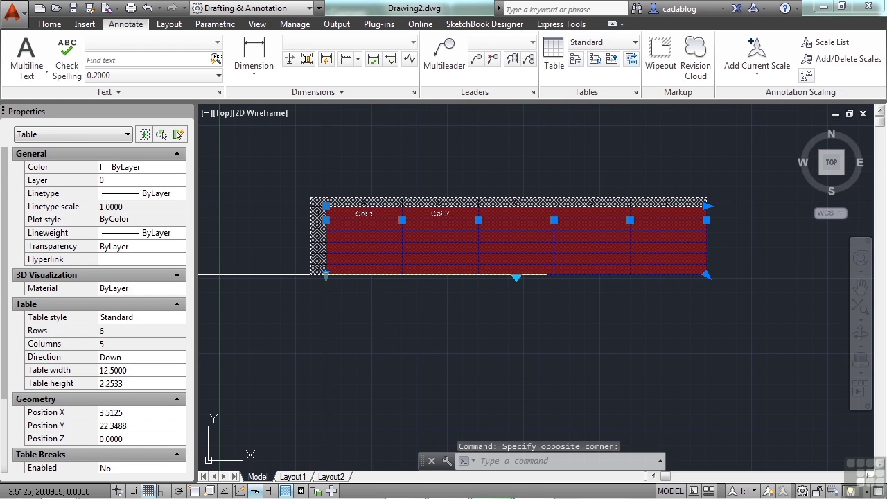
click(326, 274)
click(326, 340)
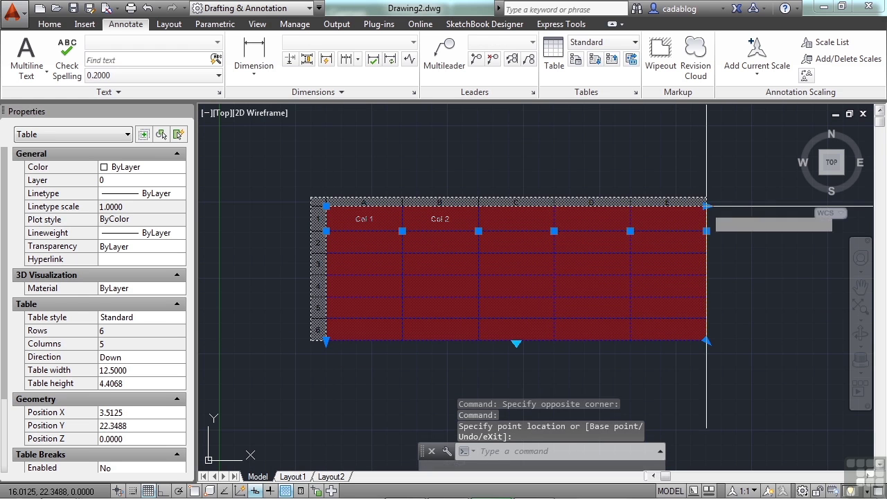
- Shrink the table's width to about 8.29, and widen column D by moving its border with column E
click(706, 206)
click(579, 214)
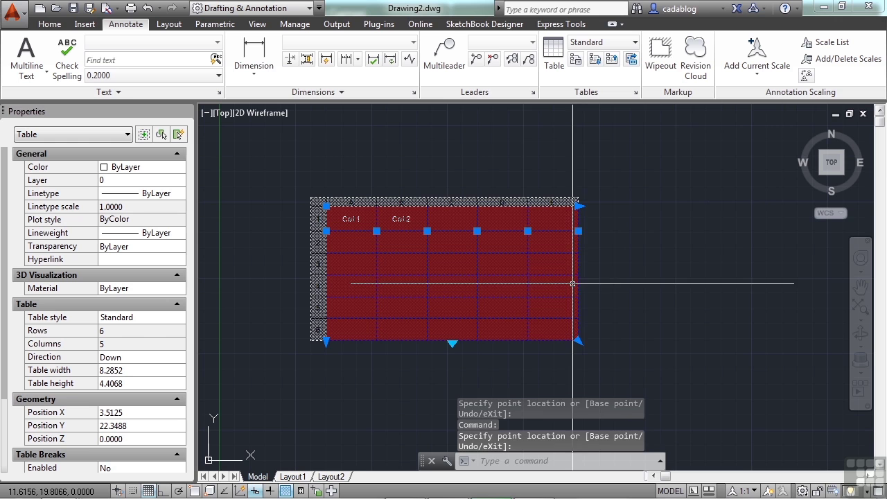
click(528, 231)
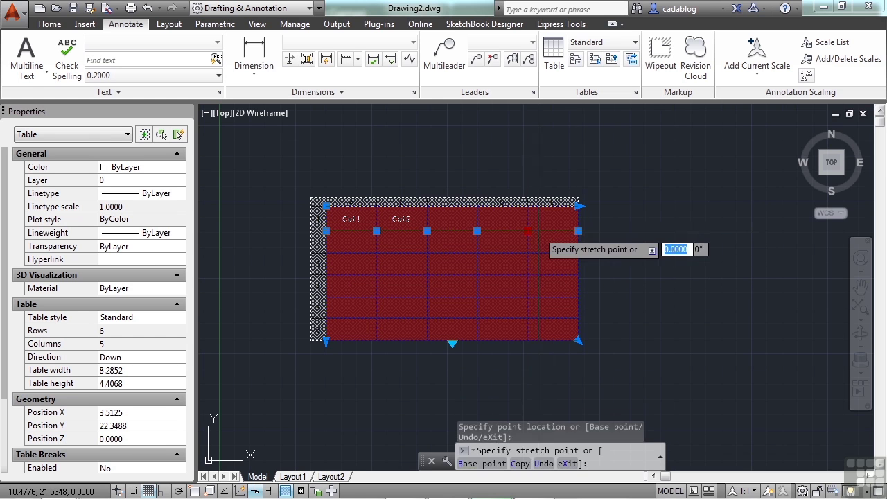
click(542, 231)
- Stretch the table's width and height together to about 5.30 by 2.79, and again to about 14.72 by 2.20
click(579, 341)
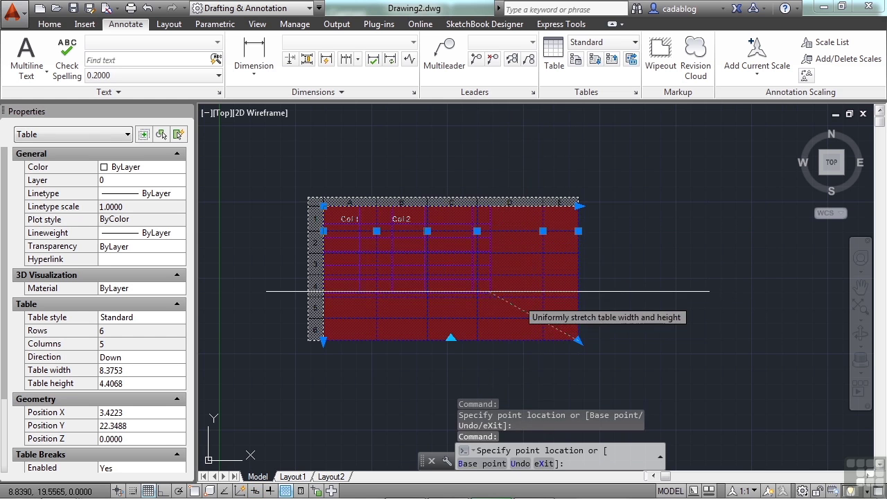
click(485, 292)
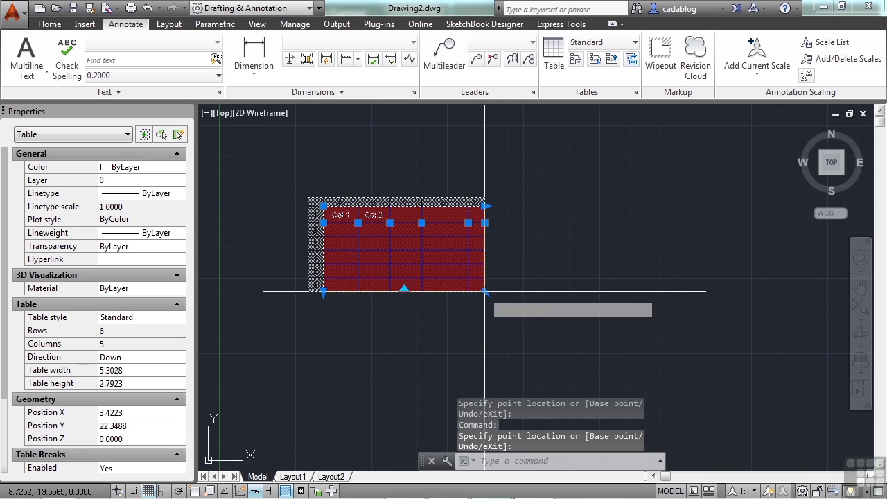
click(485, 291)
scroll(582, 305, down, 3)
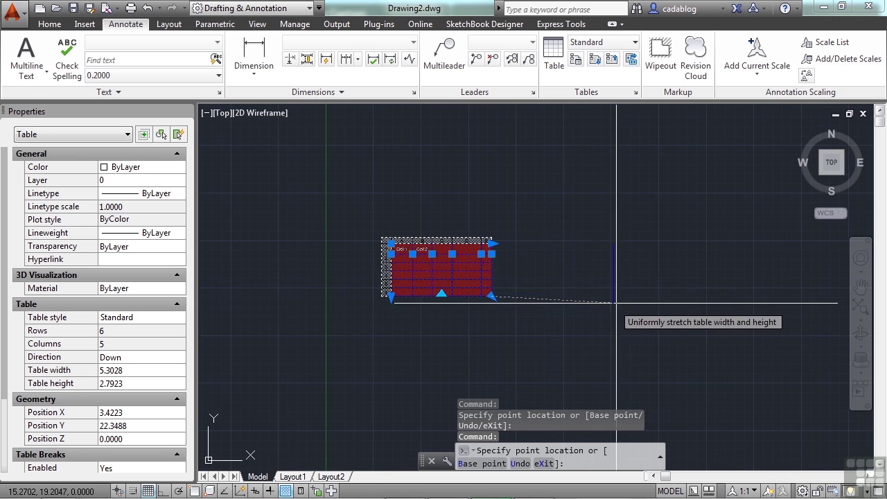
click(672, 284)
- Shorten the table's break height so the lower rows continue in a second part beside the first
click(531, 283)
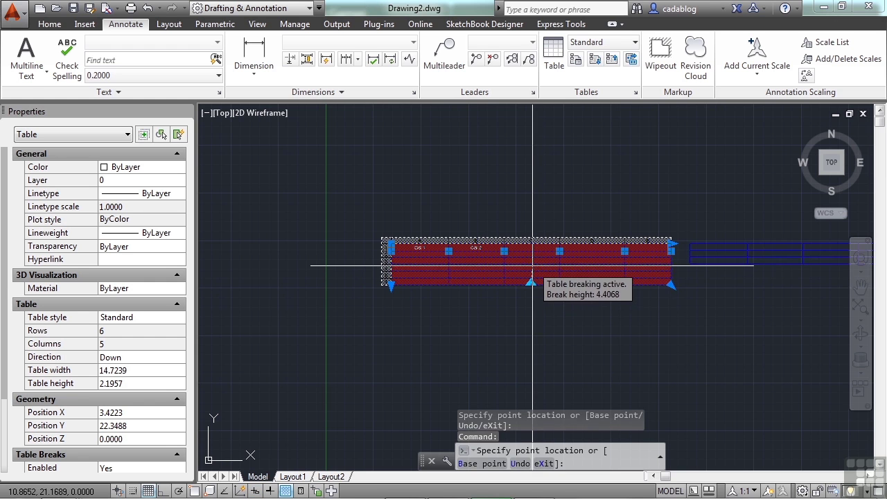
click(532, 265)
middle_drag(782, 302, 652, 304)
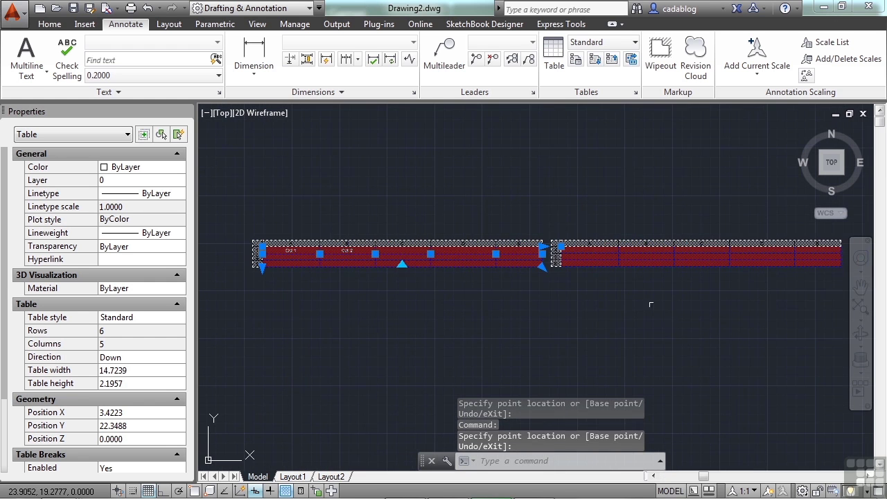
- Lengthen the table's break height to rejoin all six rows into one part, and deselect the table
click(375, 254)
click(402, 266)
click(402, 267)
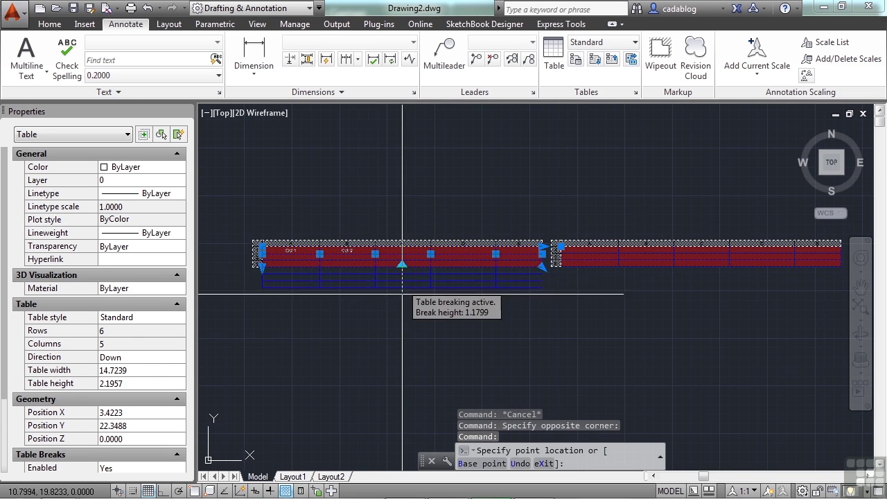
scroll(357, 308, up, 4)
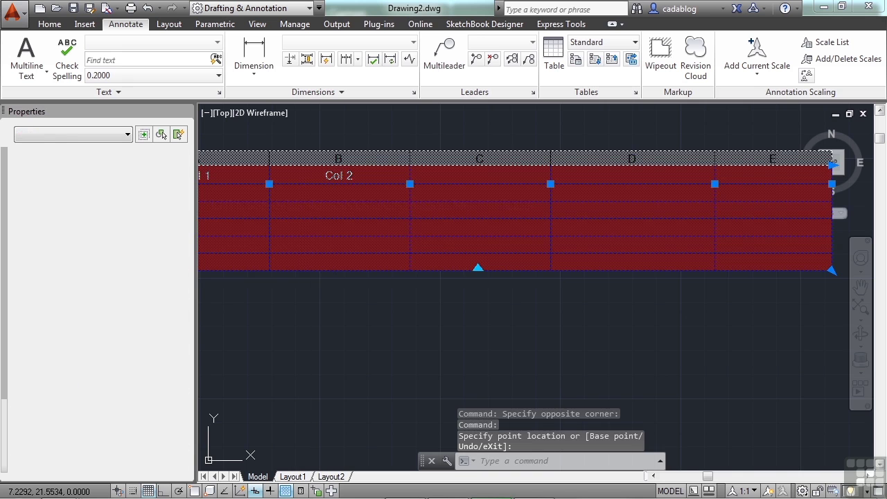
key(Escape)
- Select the whole of column B and narrow it to a cell width of about 1.75
click(319, 191)
middle_drag(316, 209, 416, 234)
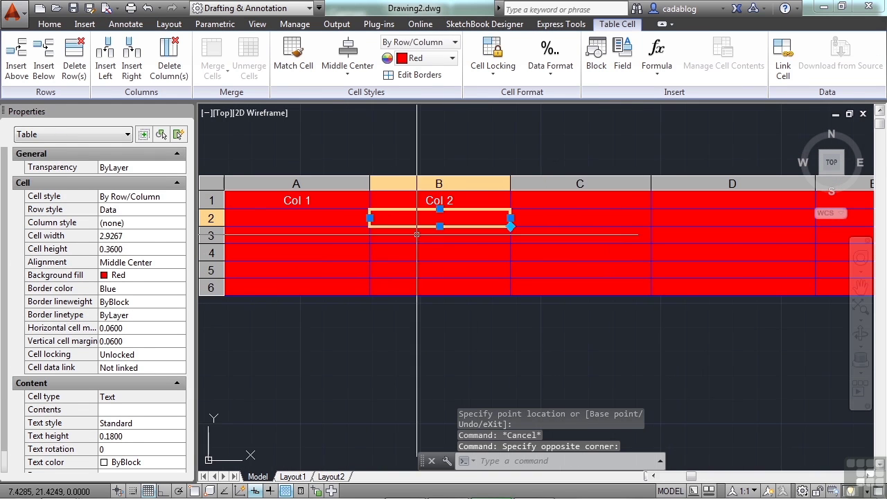
click(414, 185)
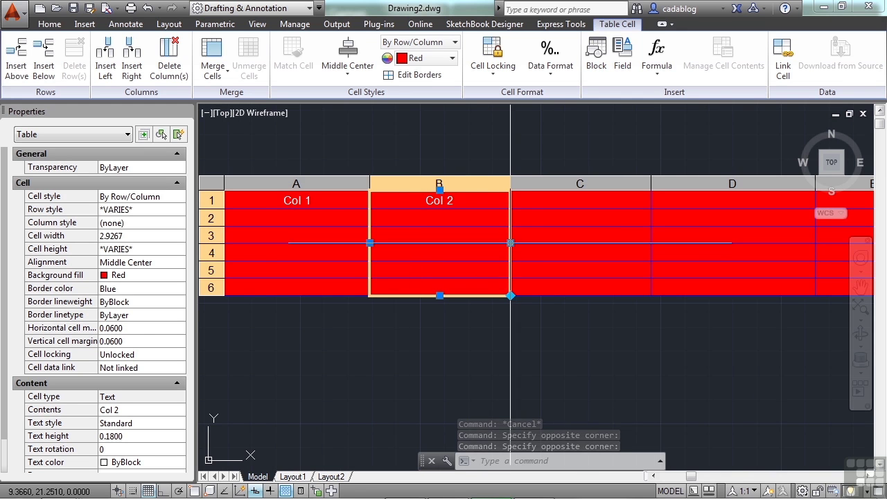
click(511, 244)
click(453, 243)
- Compare selecting the whole of column B with selecting only cell B2
click(429, 185)
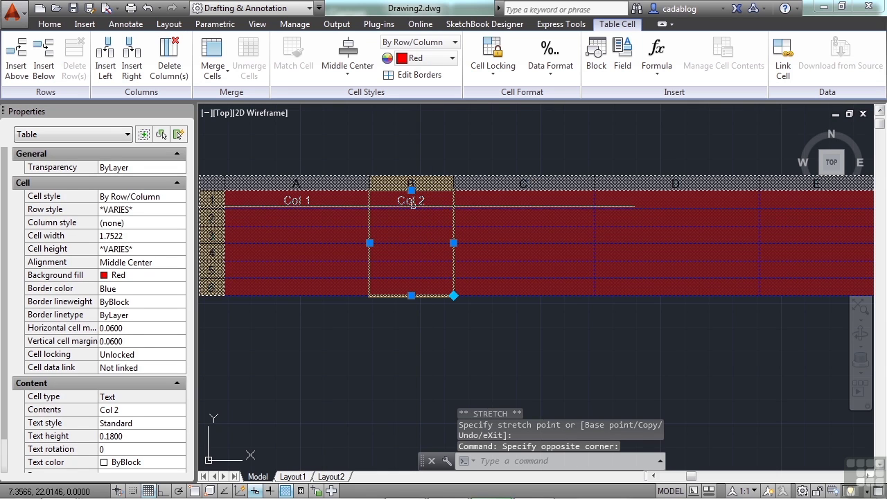
click(396, 218)
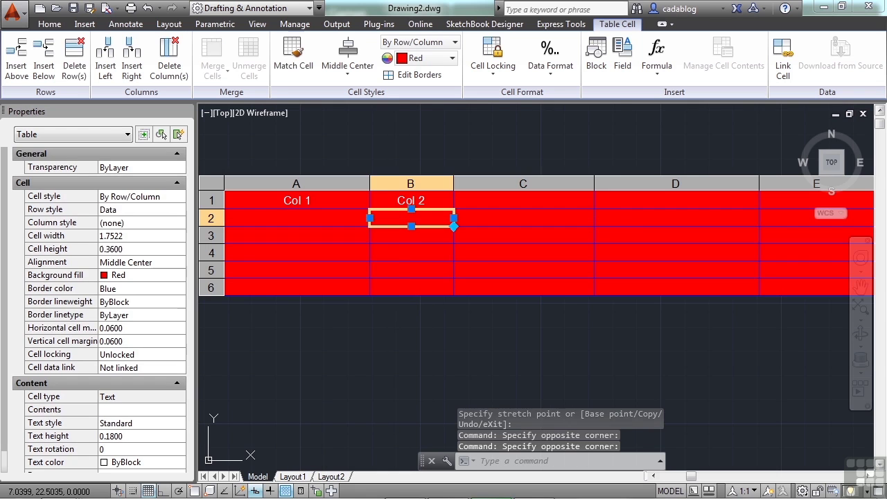
click(398, 183)
scroll(449, 227, down, 2)
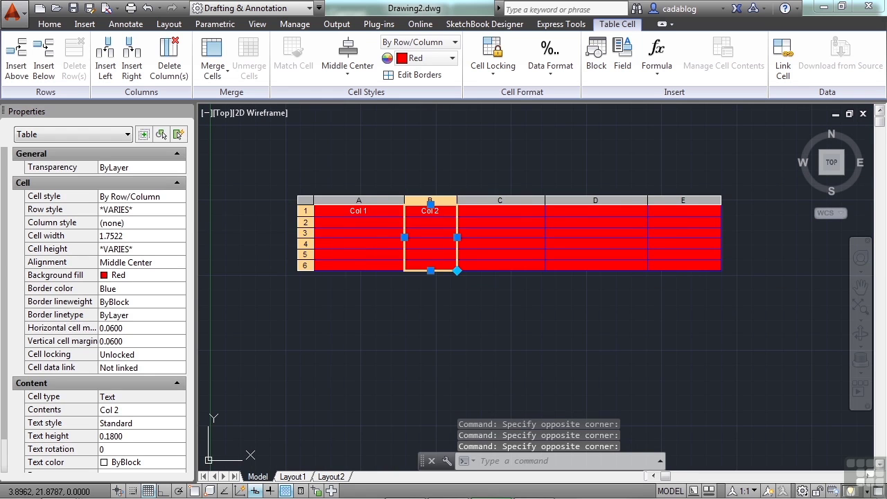
- Select row 2 and examine the available formulas, row editing options, recent commands and cell styles
click(304, 222)
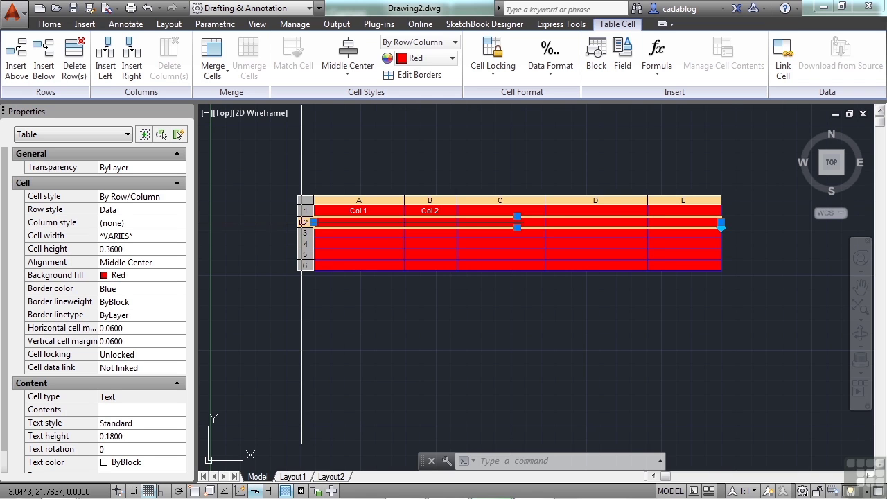
click(664, 79)
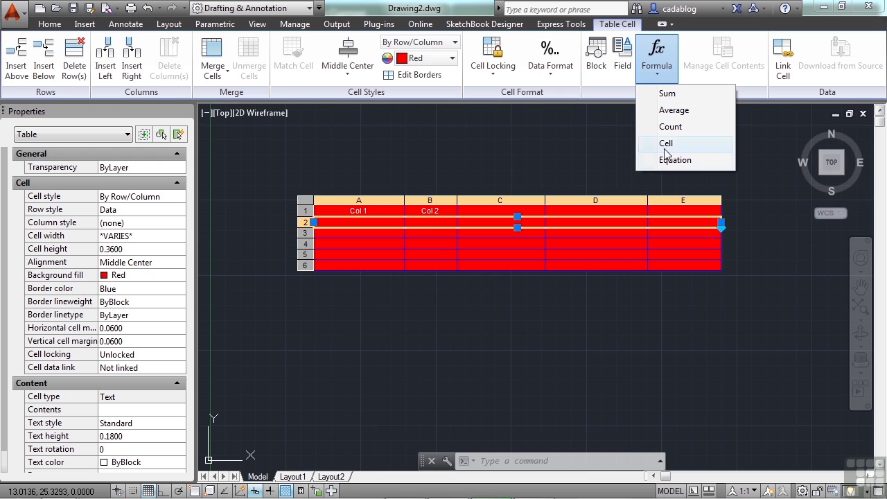
click(591, 173)
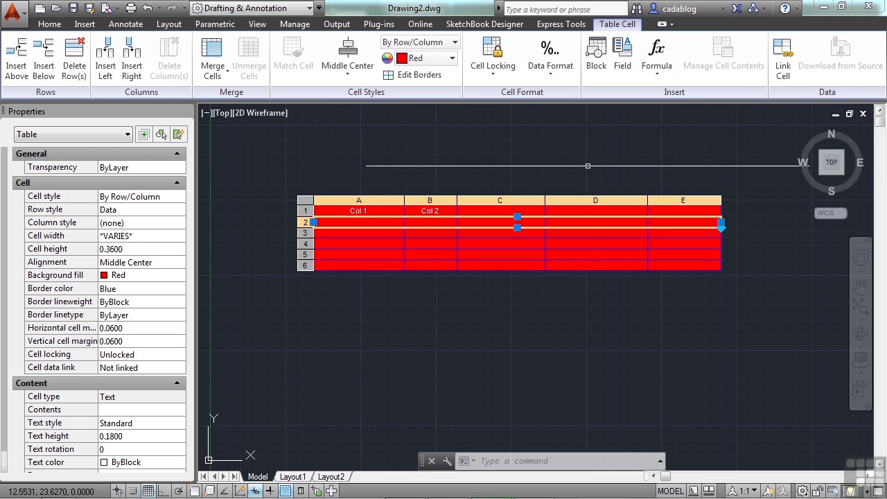
scroll(295, 229, up, 4)
right_click(319, 216)
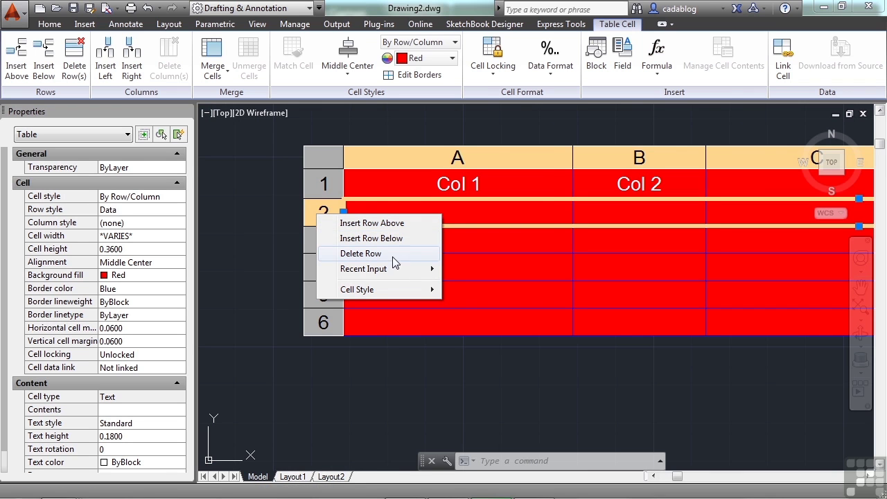
mouse_move(424, 270)
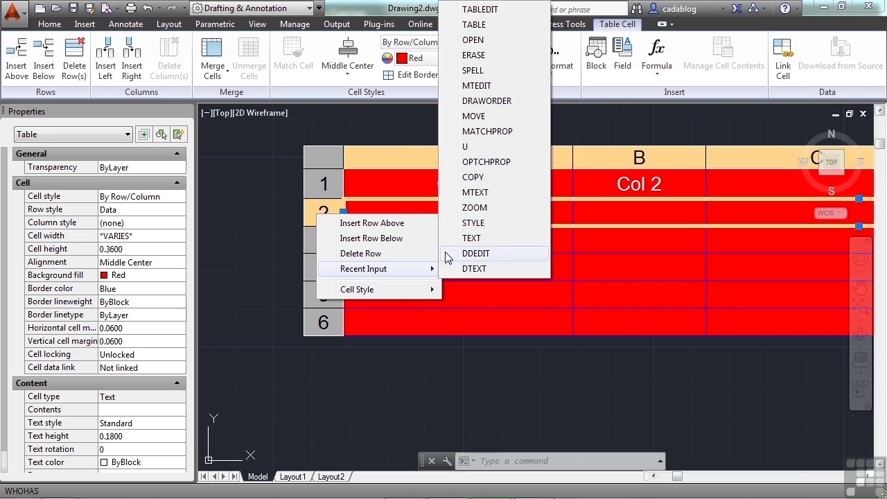
mouse_move(433, 298)
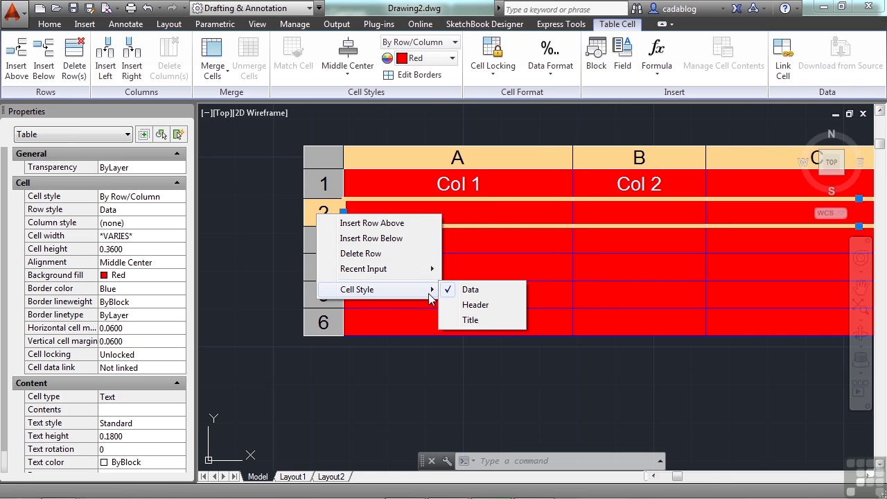
- Apply the Title cell style to row 1
click(324, 182)
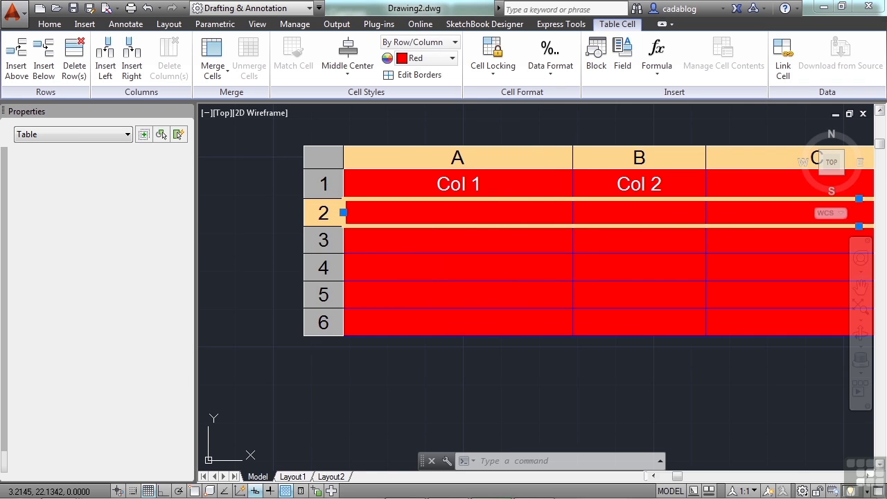
right_click(339, 176)
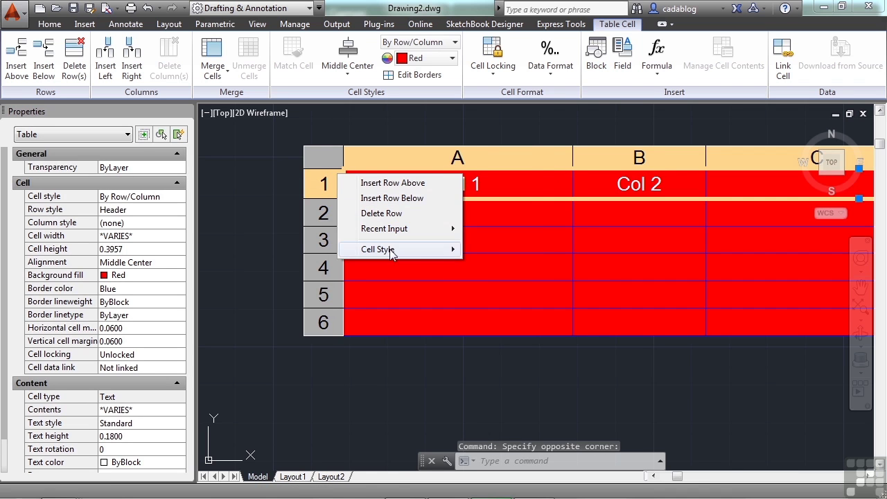
mouse_move(447, 258)
click(491, 280)
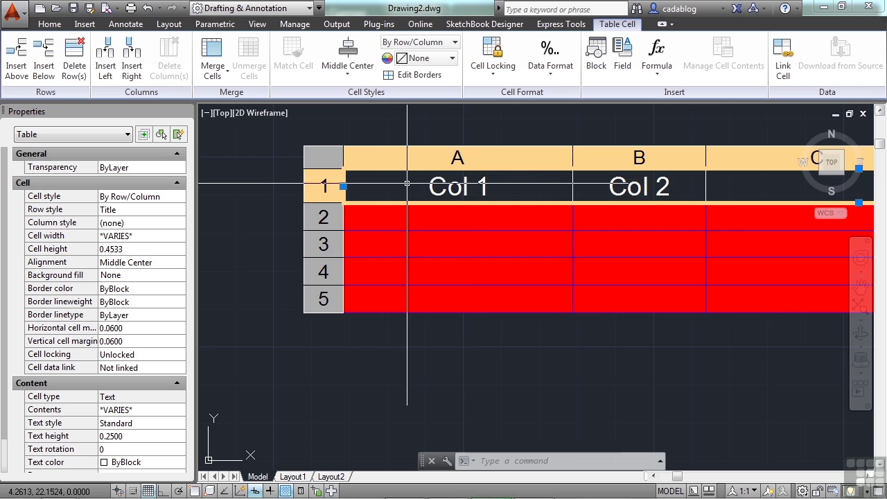
- Apply the Header cell style to row 2
scroll(406, 184, down, 2)
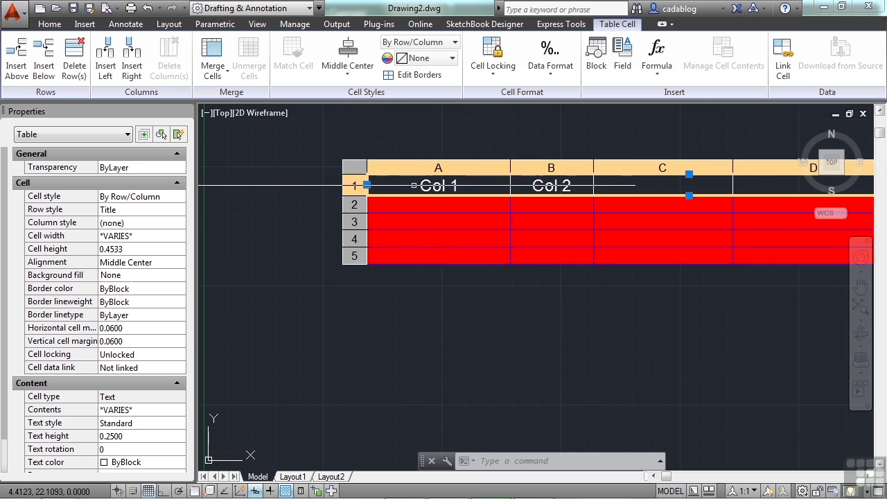
click(356, 204)
right_click(363, 210)
mouse_move(413, 282)
click(520, 297)
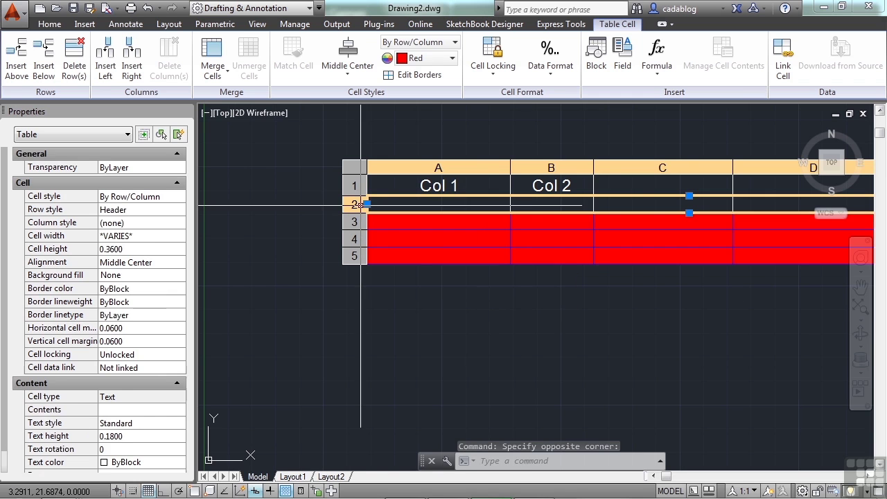
- Deselect the table and create a new table style named Copy of Standard, based on Standard
key(Escape)
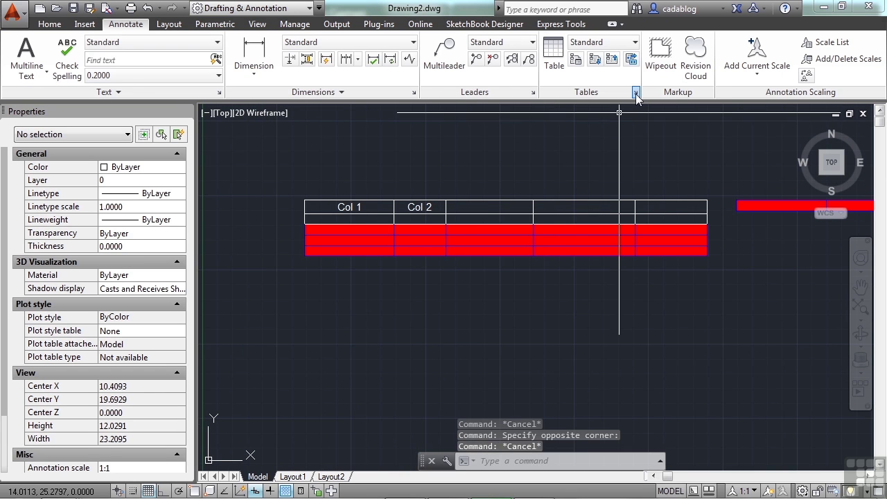
click(636, 93)
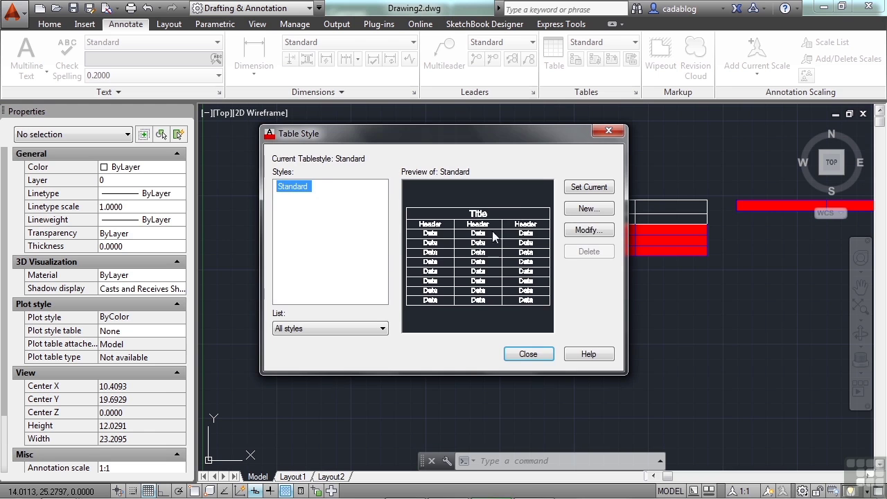
click(591, 209)
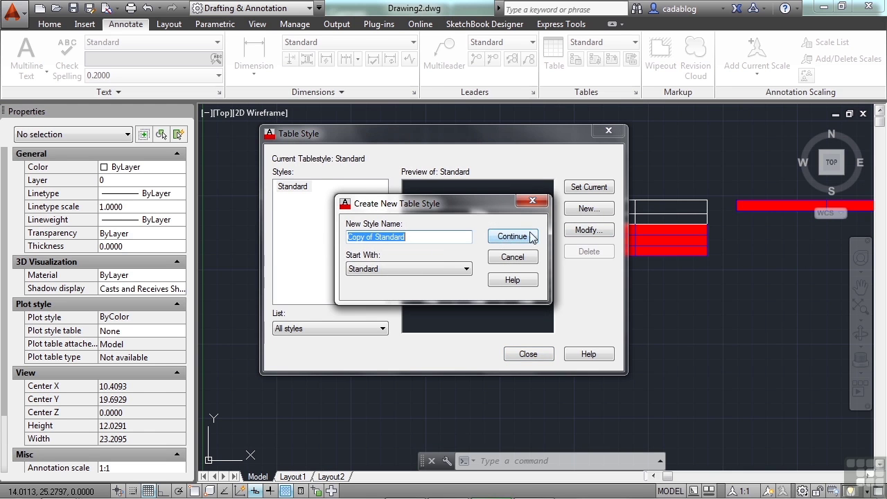
click(511, 237)
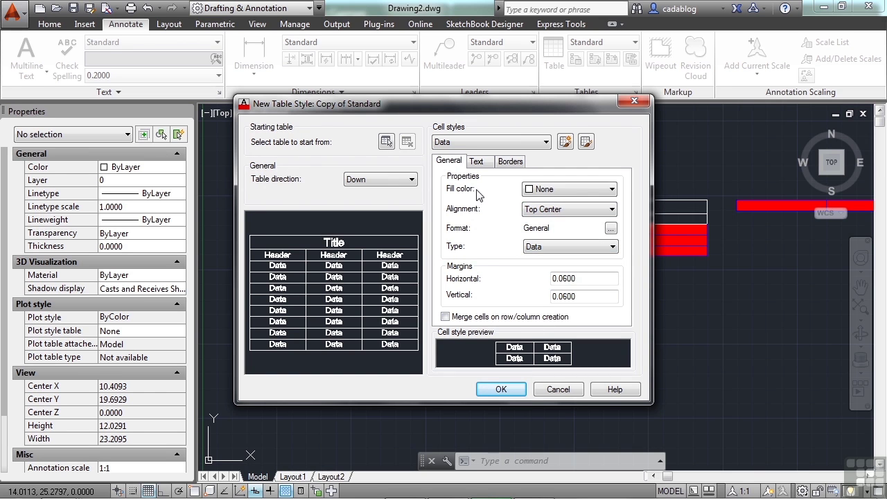
- Display the Title cell style's general properties and examine its type options, choosing Label
click(523, 142)
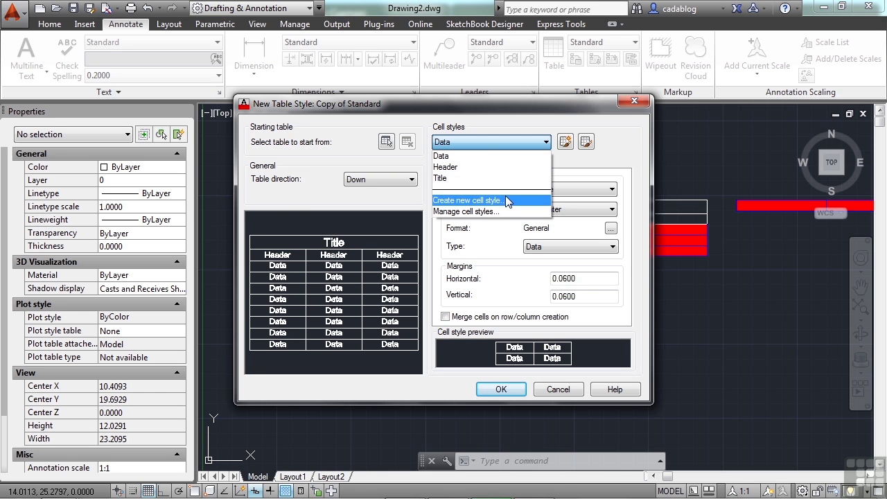
click(458, 178)
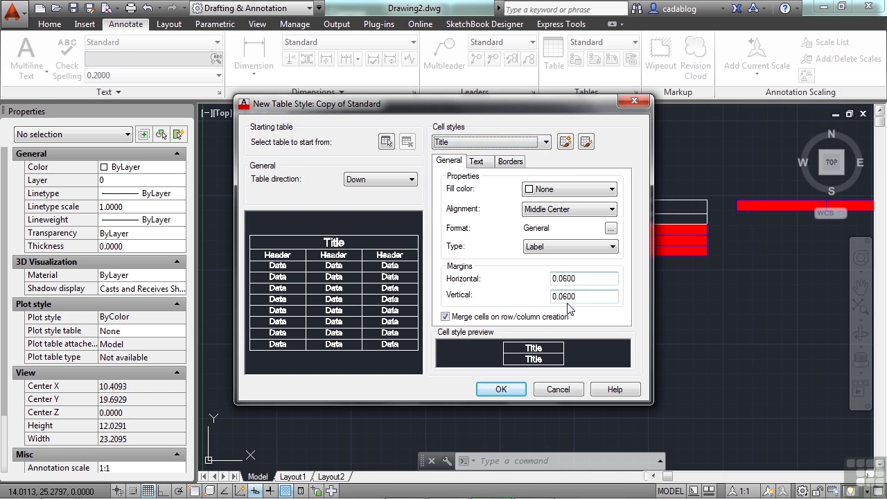
click(581, 247)
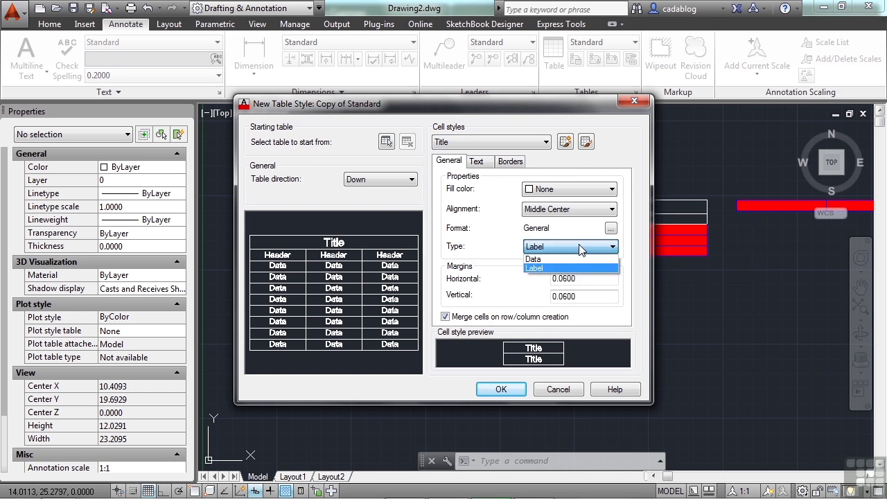
click(543, 269)
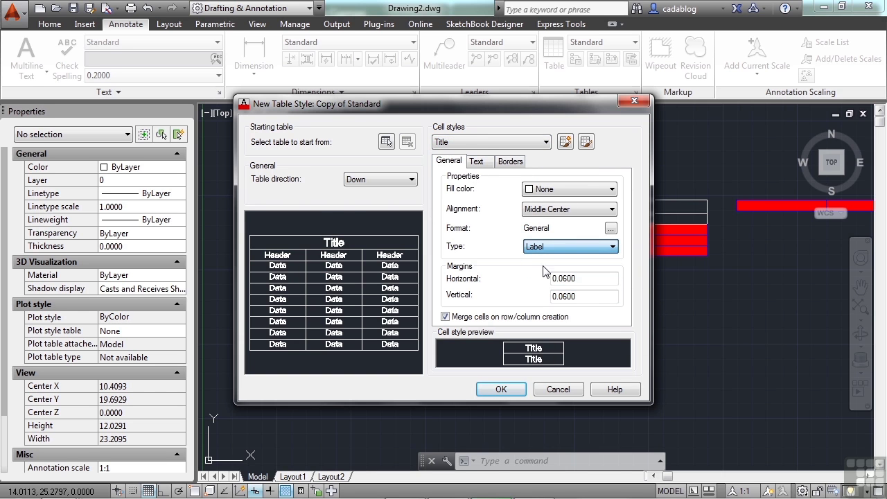
- Examine the Percentage, Currency and Date data types offered for the Title cell format, and discard the selection
click(610, 229)
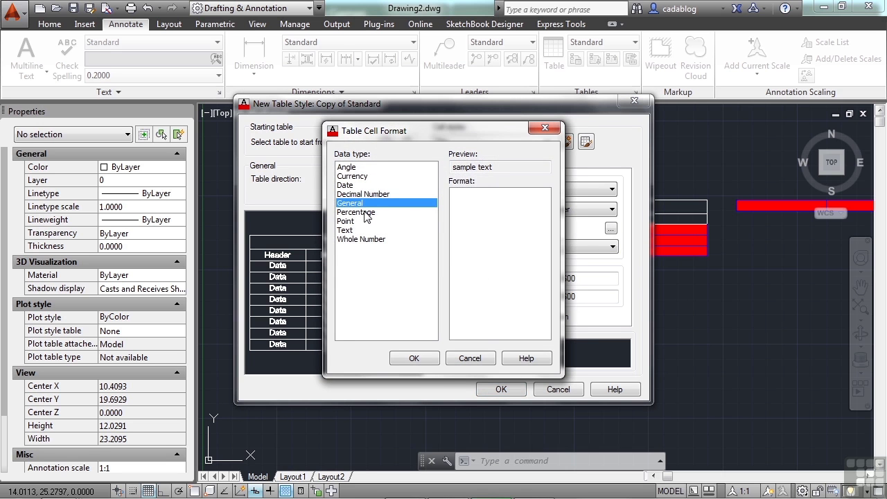
click(367, 215)
click(356, 178)
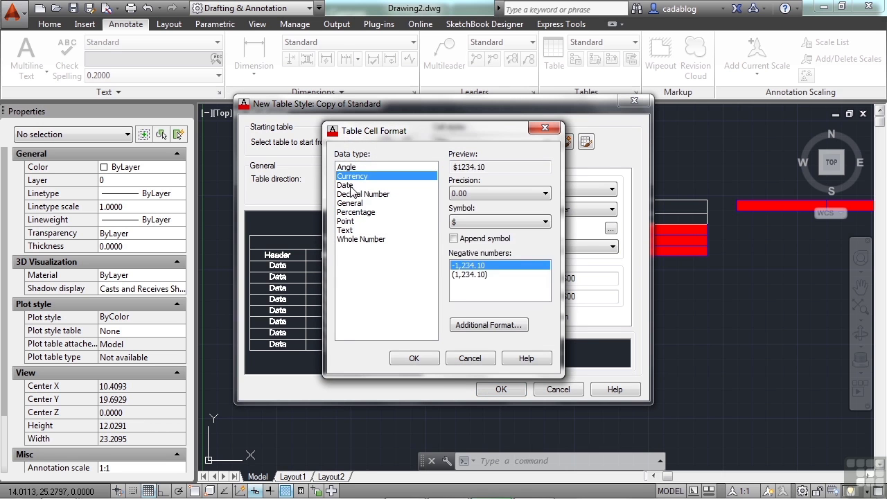
click(354, 186)
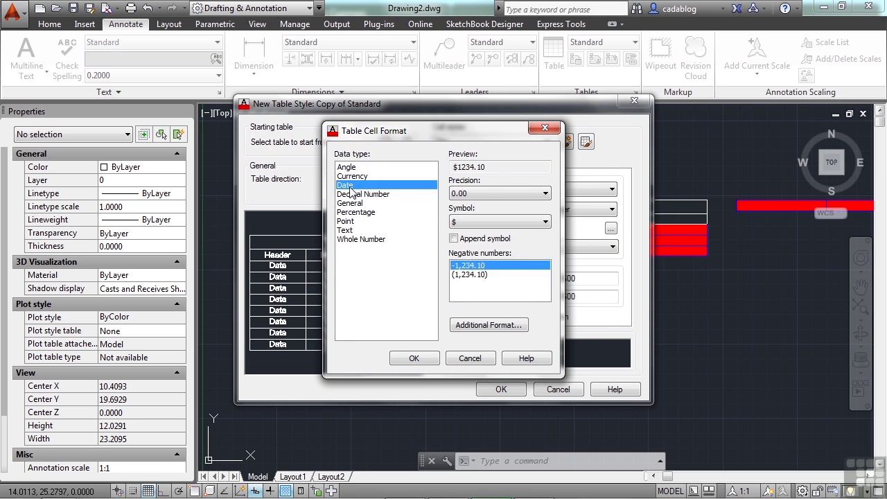
click(470, 359)
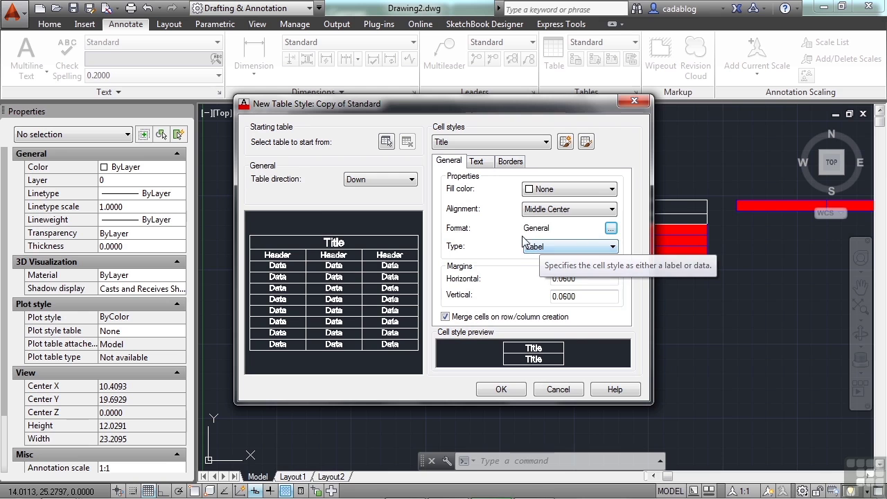
- Review the Title cell style's text and border properties, and display the Header cell style's general properties
click(486, 170)
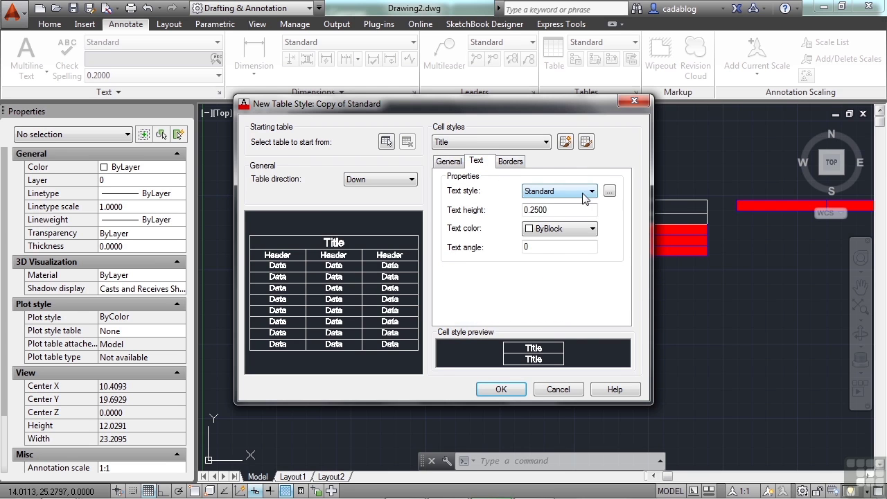
click(513, 162)
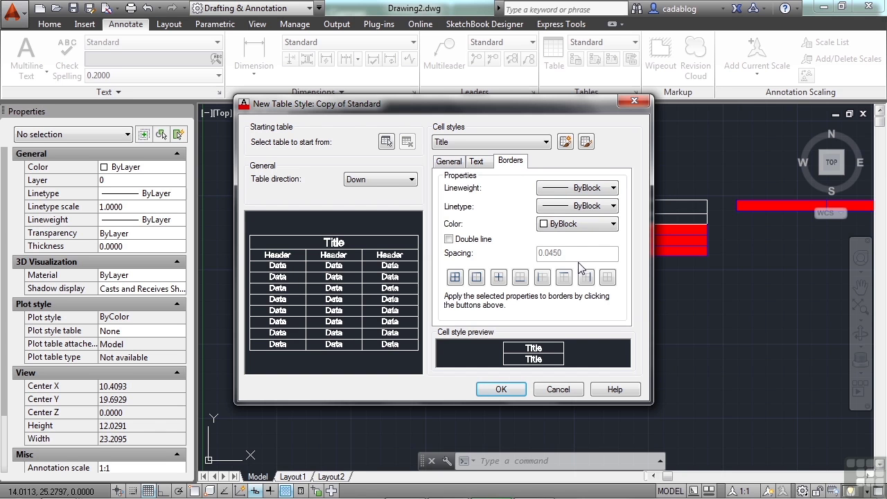
click(449, 161)
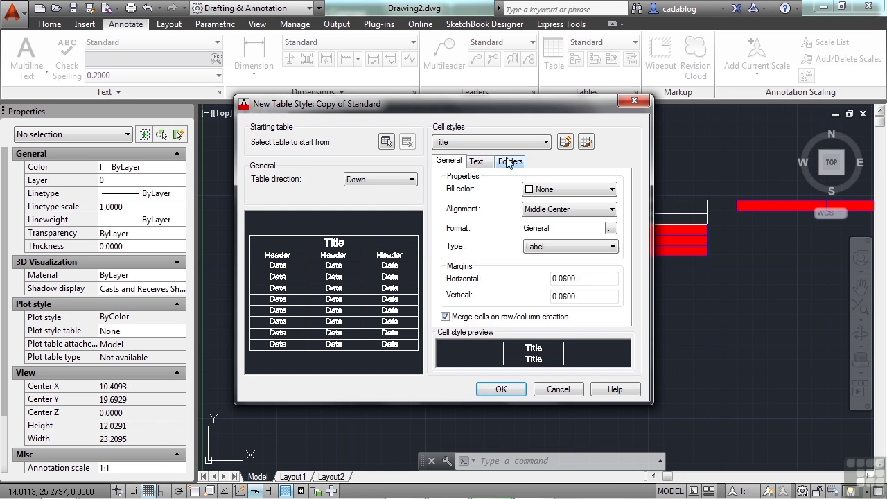
click(538, 143)
click(532, 164)
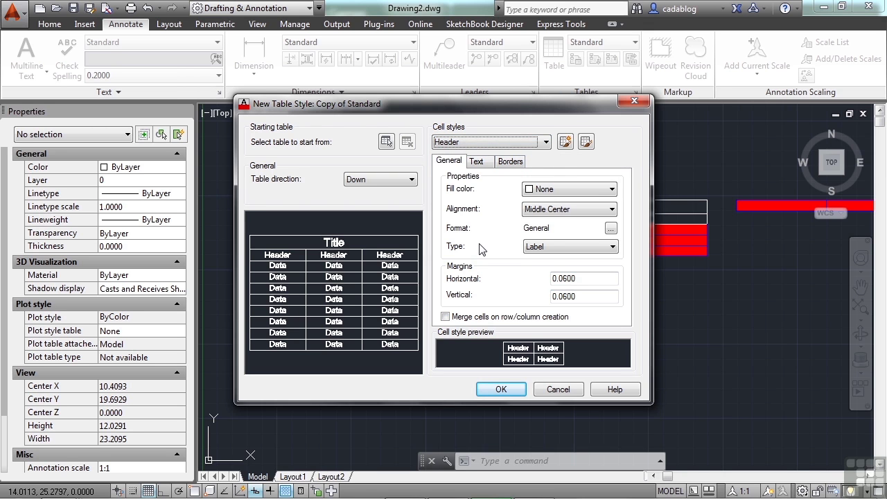
- Try the Up table direction in the new style's preview and set the direction back to Down
click(410, 180)
click(405, 195)
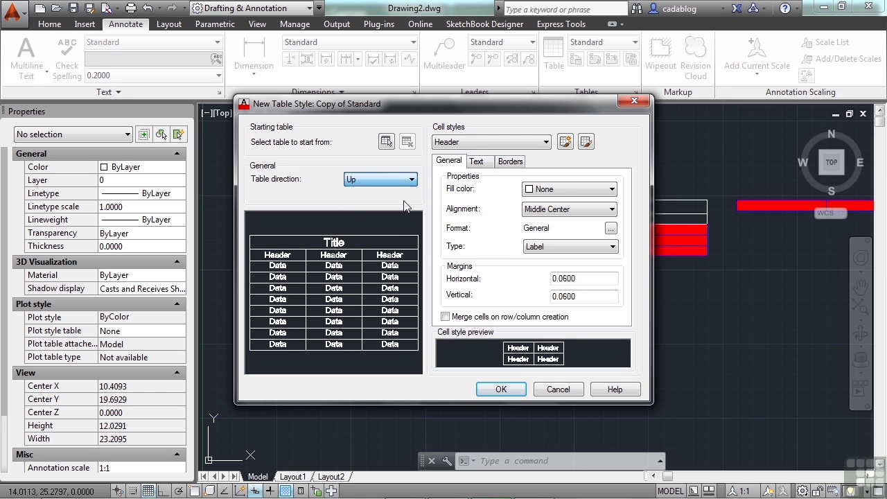
click(400, 180)
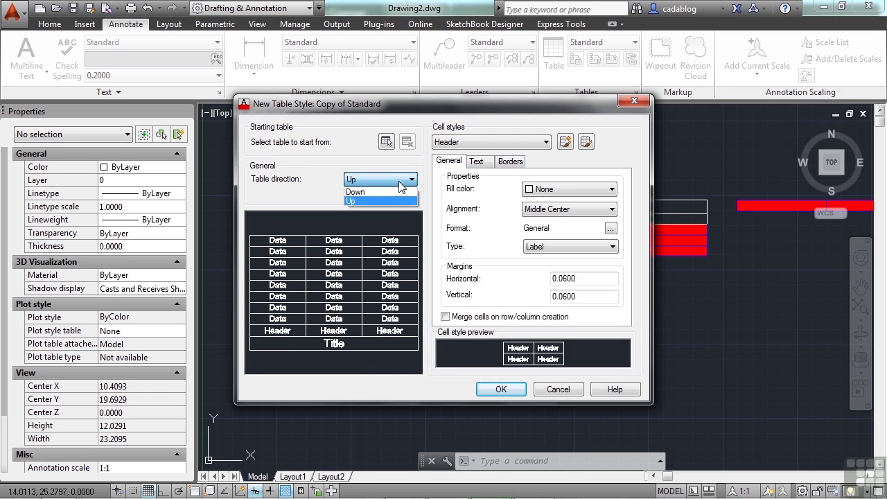
click(399, 193)
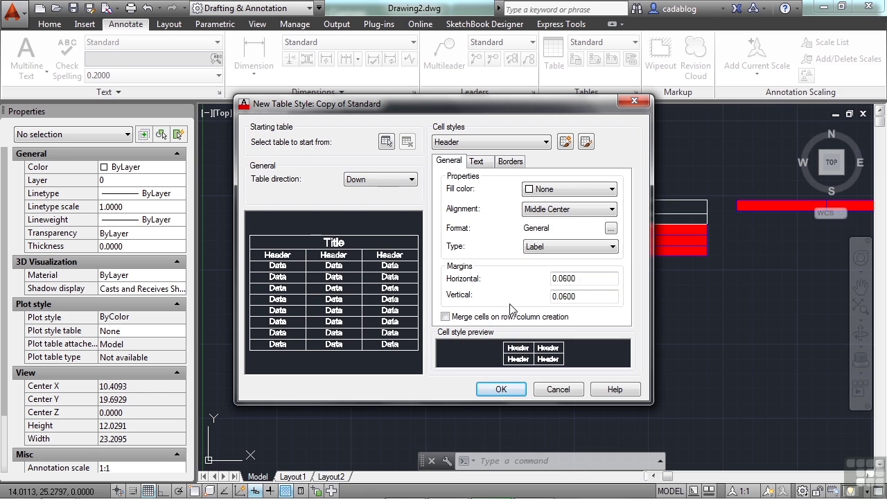
- Save the Copy of Standard table style, select it in the style list and close the table style manager
click(506, 388)
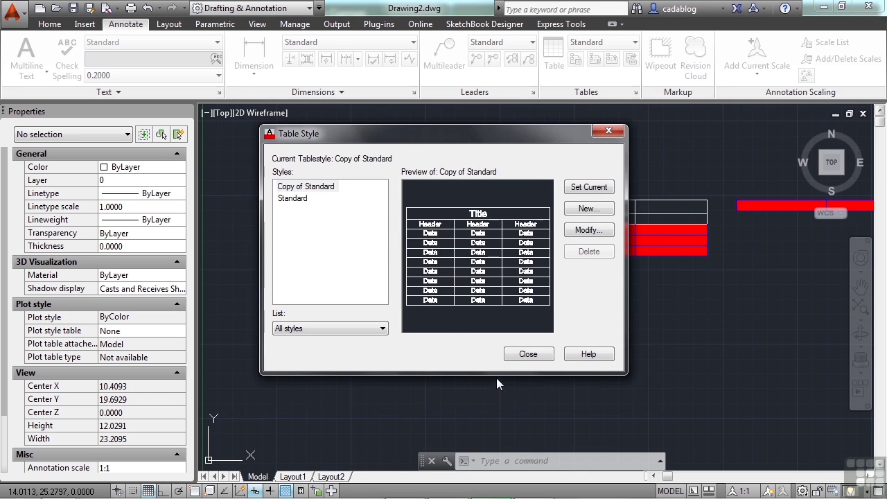
click(306, 200)
click(317, 191)
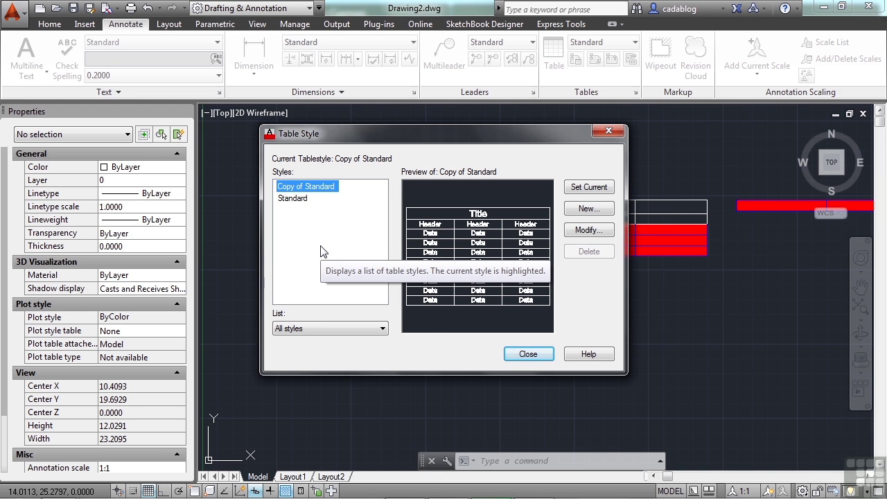
click(529, 359)
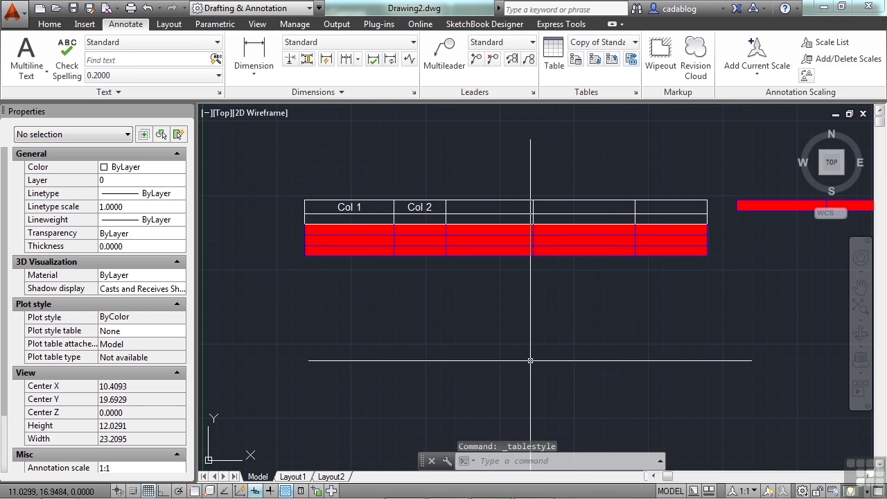